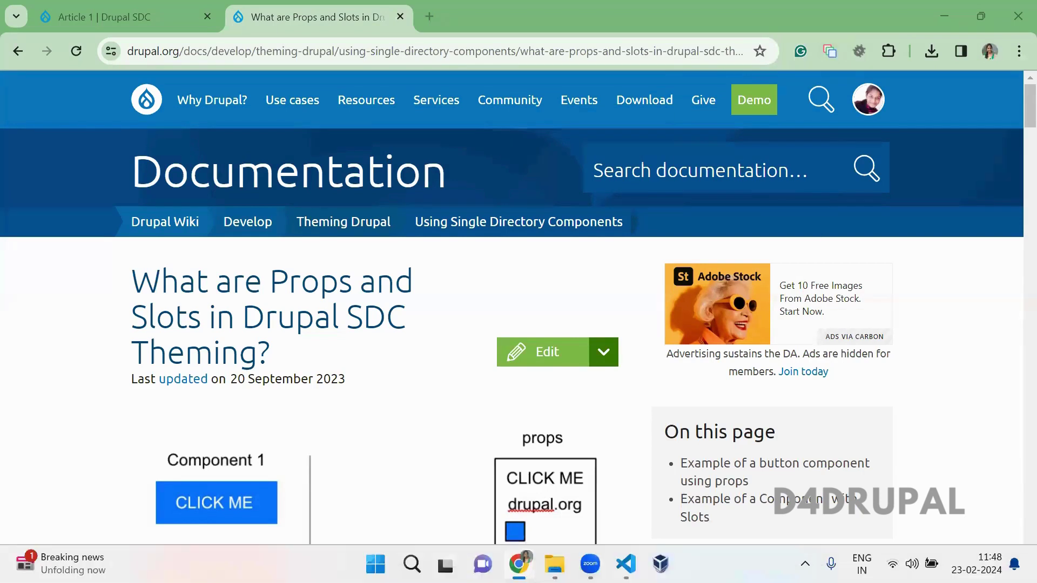
left_click(626, 564)
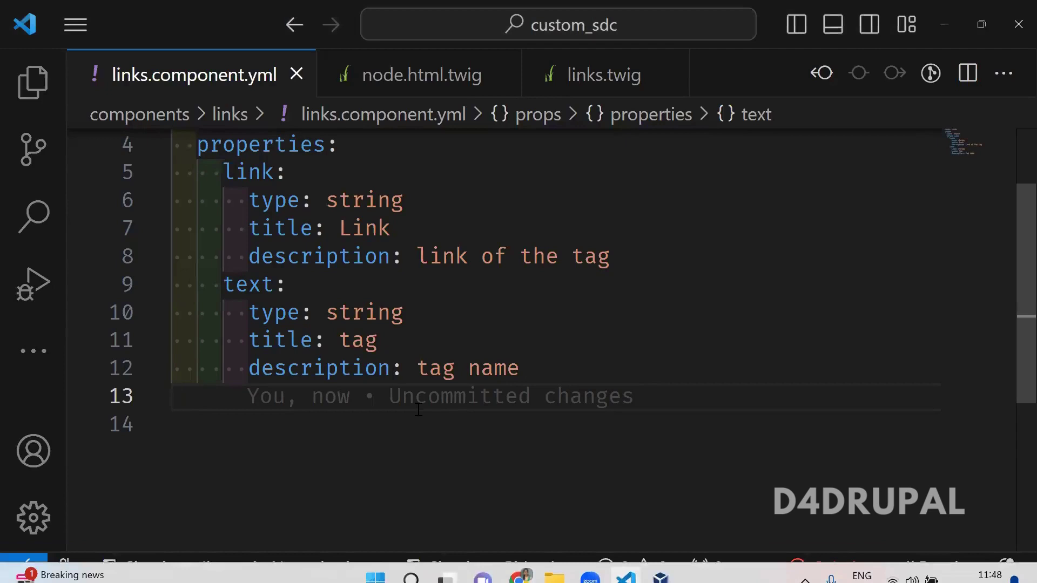
key("Up")
key("Up")
key("Up")
key("Up")
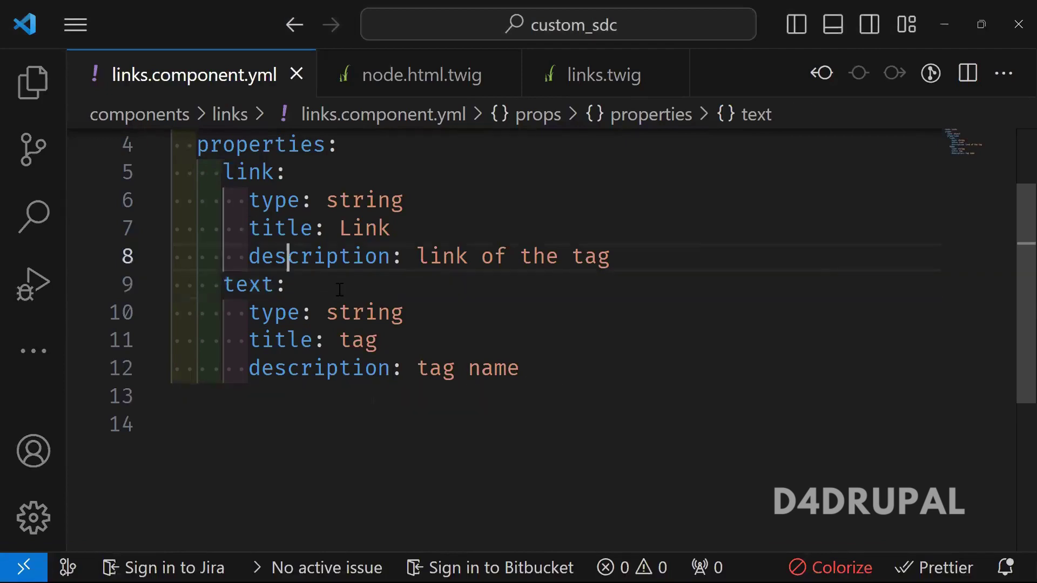
key("Up")
key("Up")
key("Up")
key("Up")
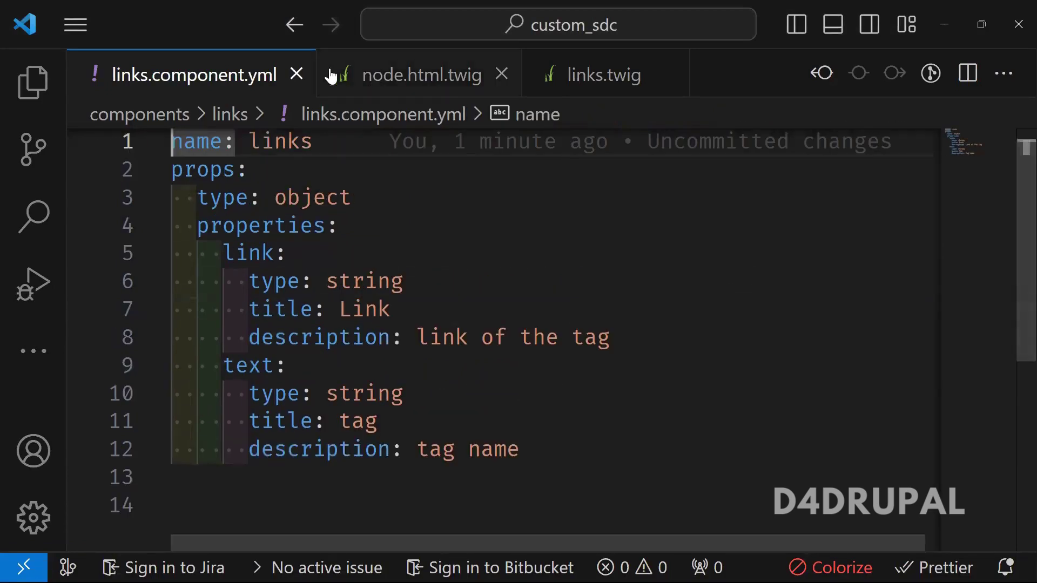
left_click(450, 92)
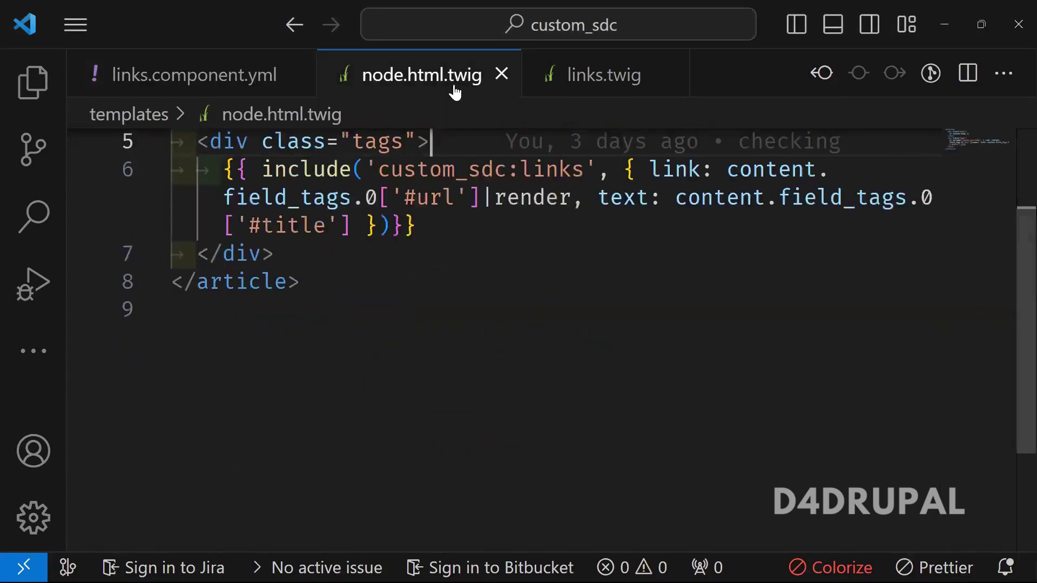
left_click(590, 76)
left_click_drag(241, 192, 411, 191)
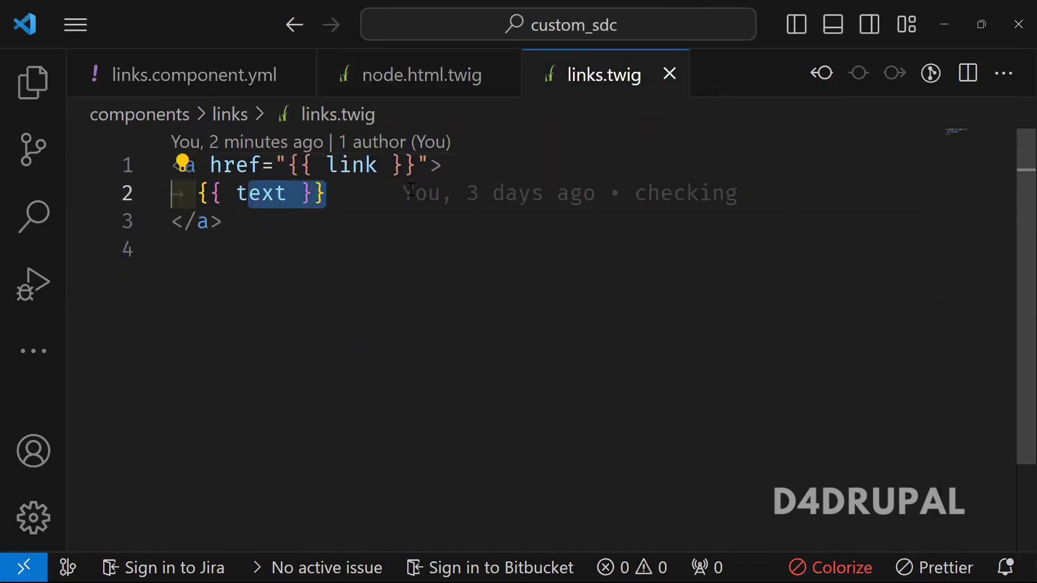
left_click(217, 58)
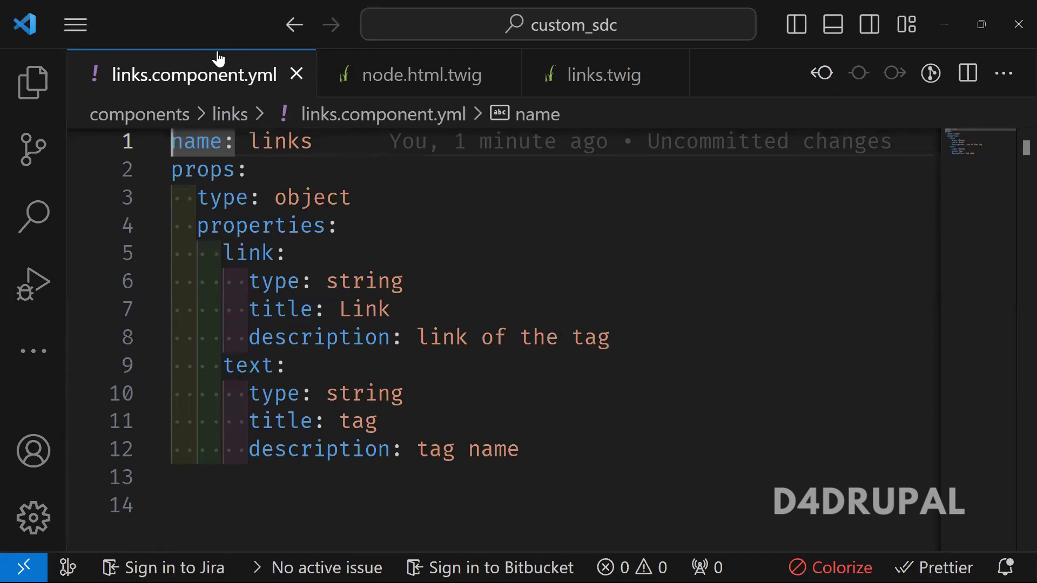
Below the props, add a slots key with a link_content slot titled 'Tags Link'
double_click(316, 196)
left_click_drag(183, 197, 547, 447)
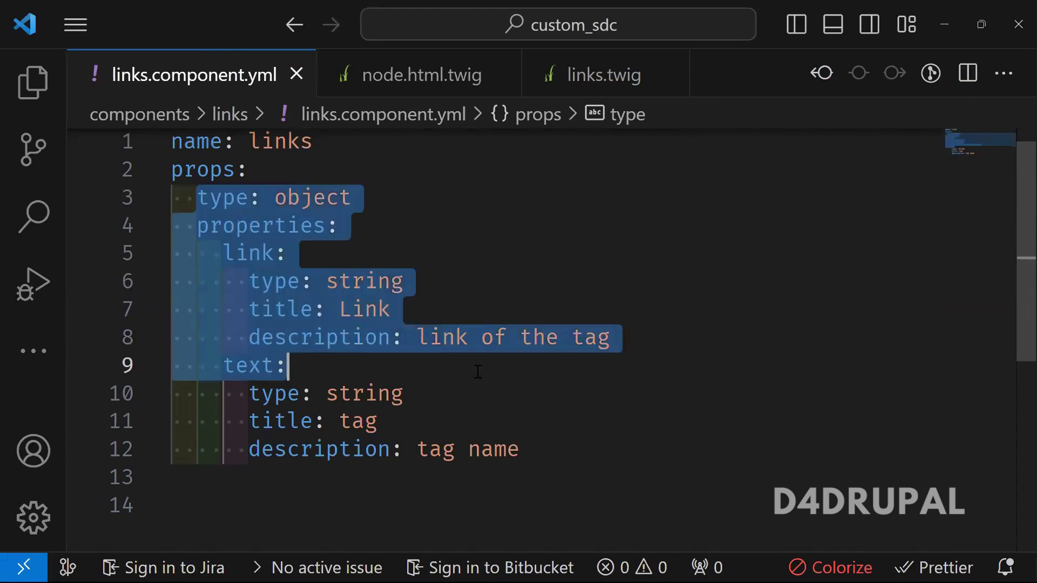
left_click(548, 447)
key("Return")
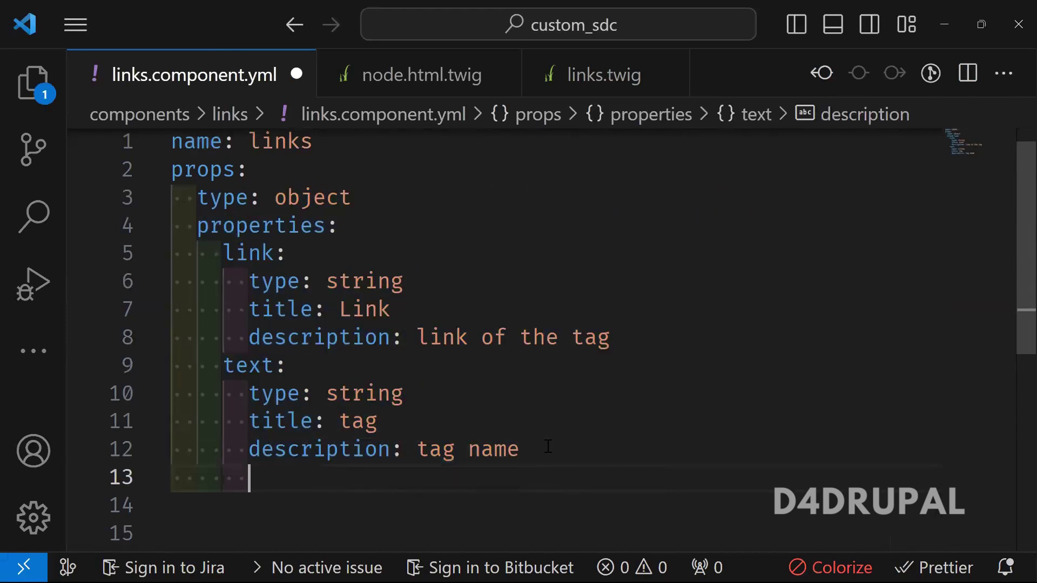
key("BackSpace")
key("BackSpace")
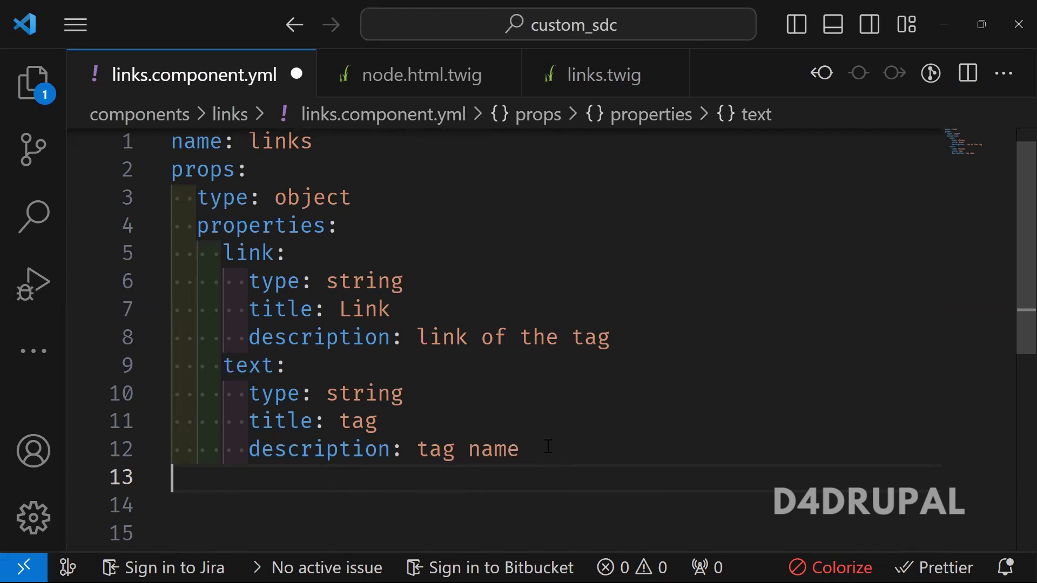
type("slots")
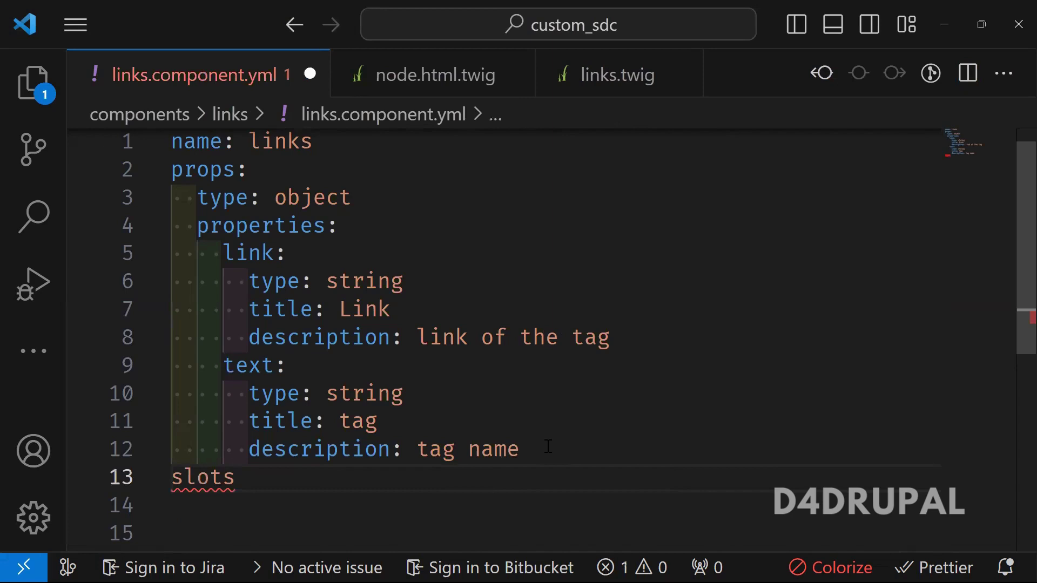
type(":")
key("Return")
key("Tab")
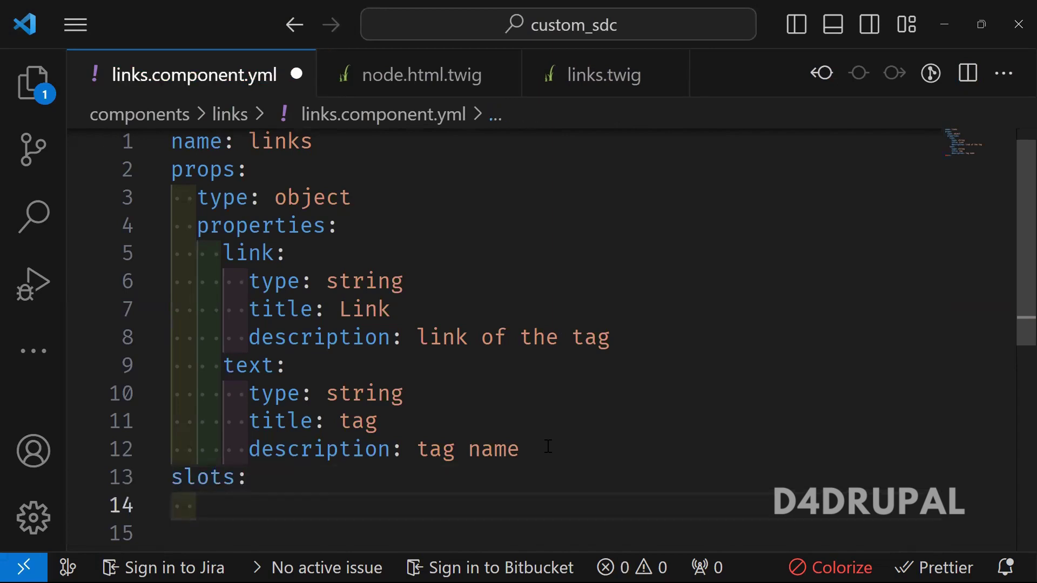
type("link")
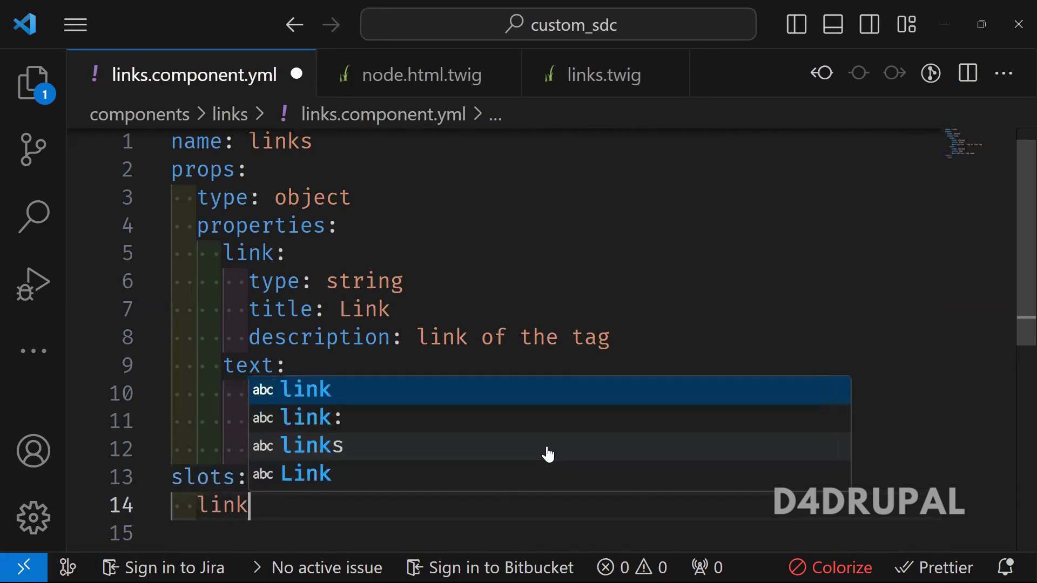
type("_content")
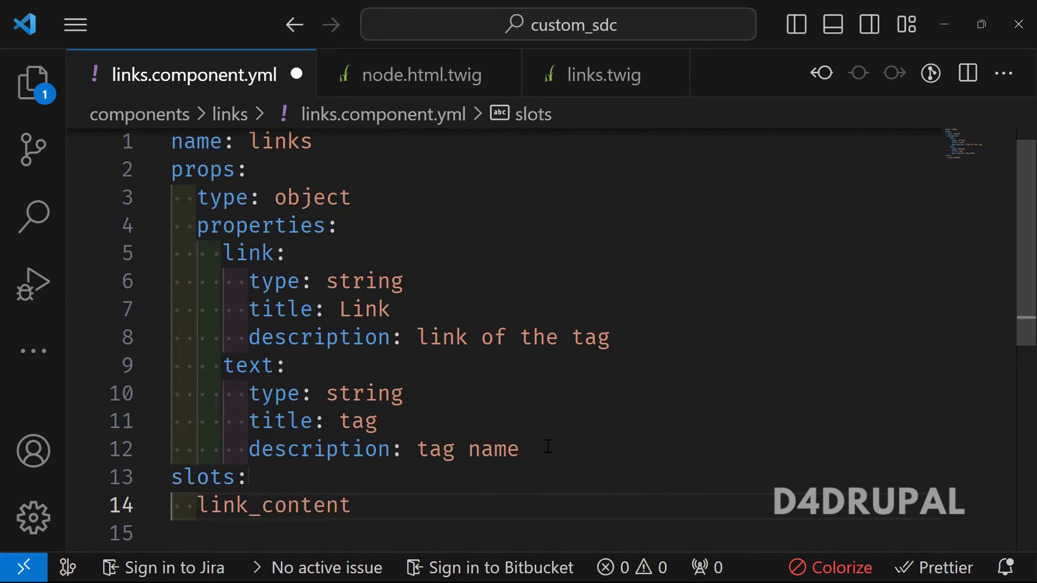
type(":")
key("Return")
key("Tab")
type("ti")
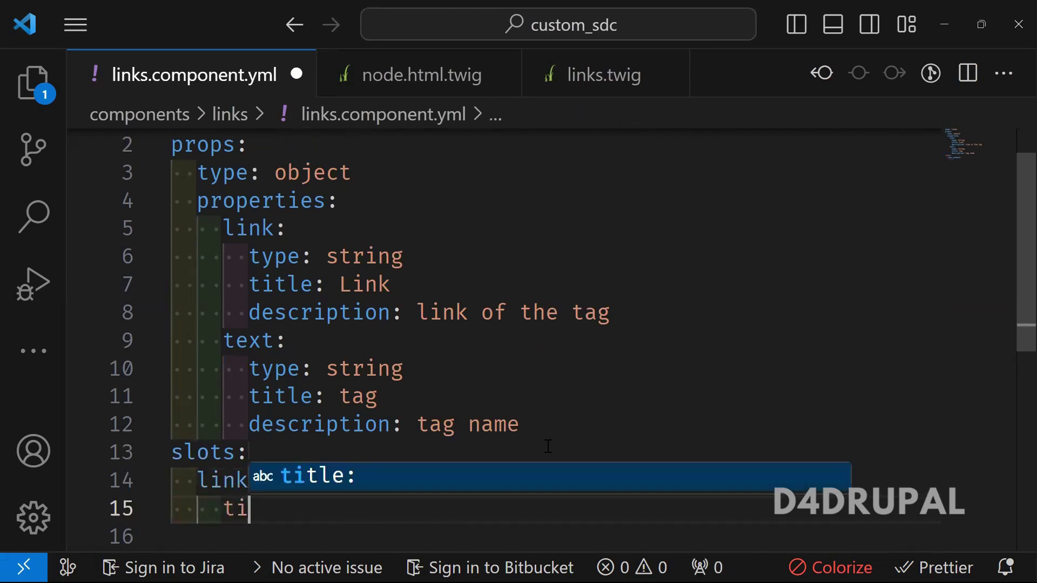
type("tle: ")
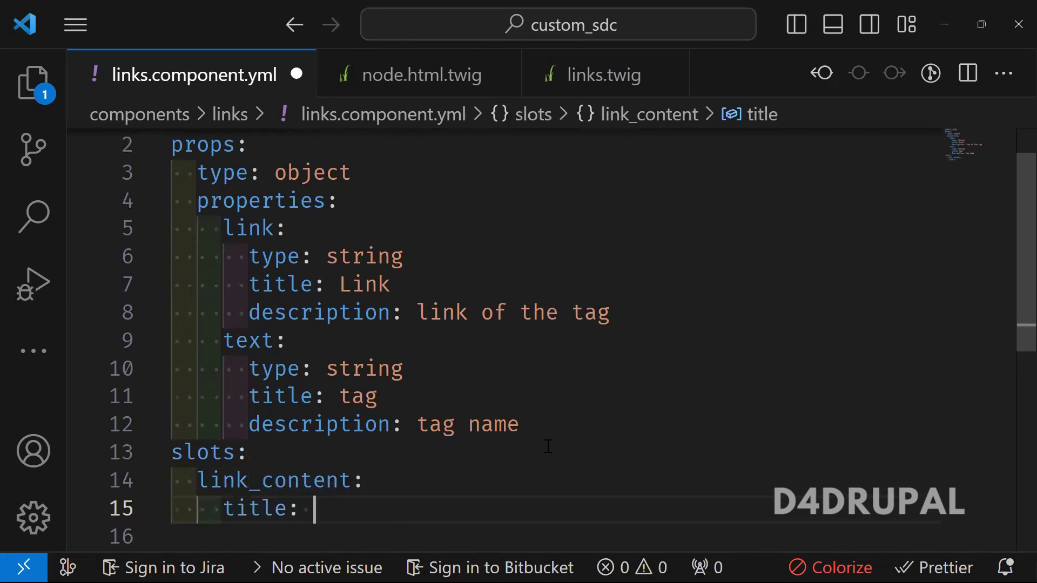
type("Tags ")
type("Link")
key("Escape")
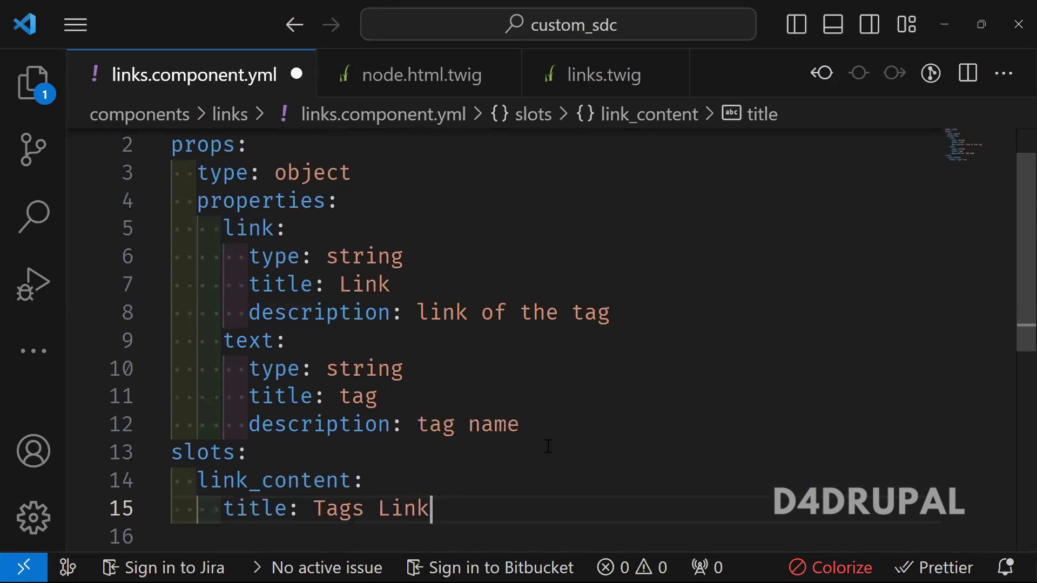
key("Return")
type("des")
Give the slot the description 'Print tags with link' and save links.component.yml
key("Return")
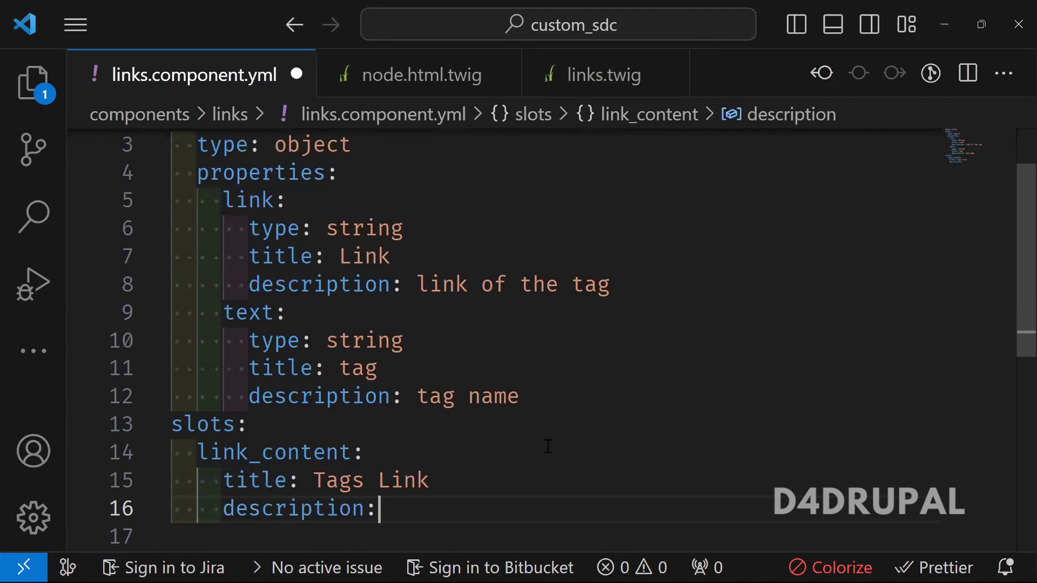
type("prints")
key("BackSpace")
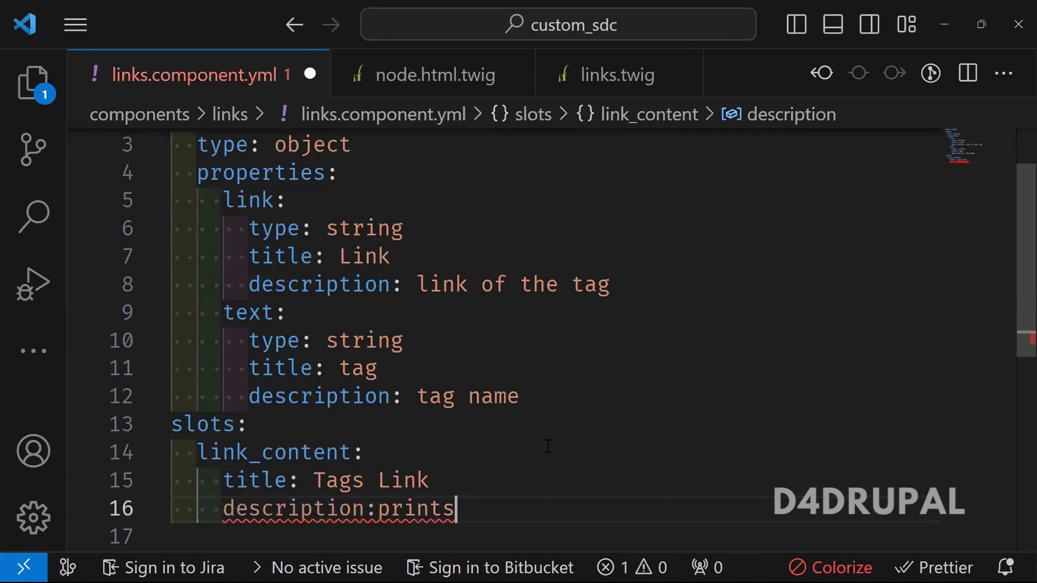
key("BackSpace")
key("BackSpace")
key("BackSpace")
key("BackSpace")
key("BackSpace")
type("P")
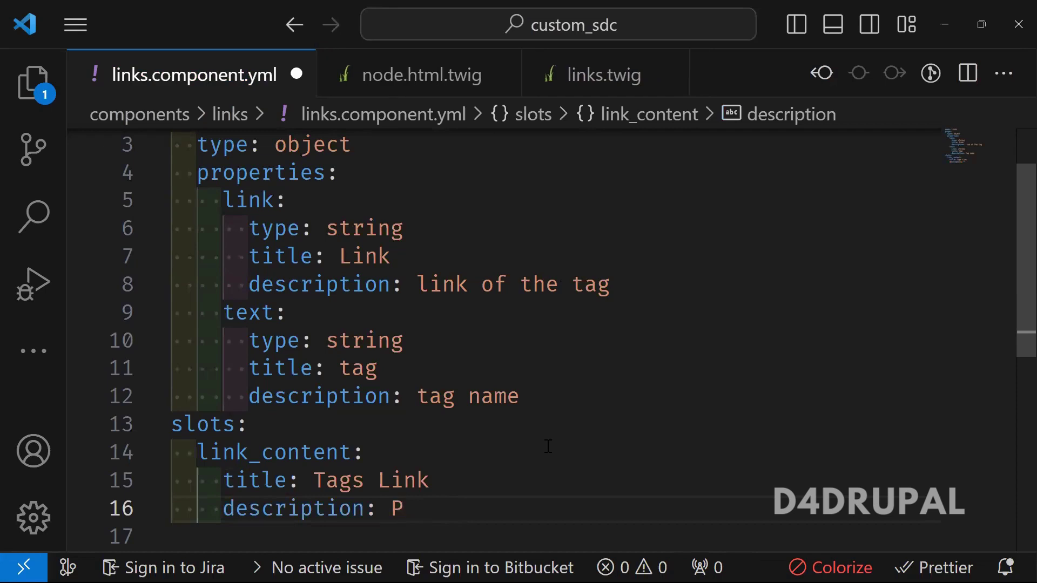
type("rints tag")
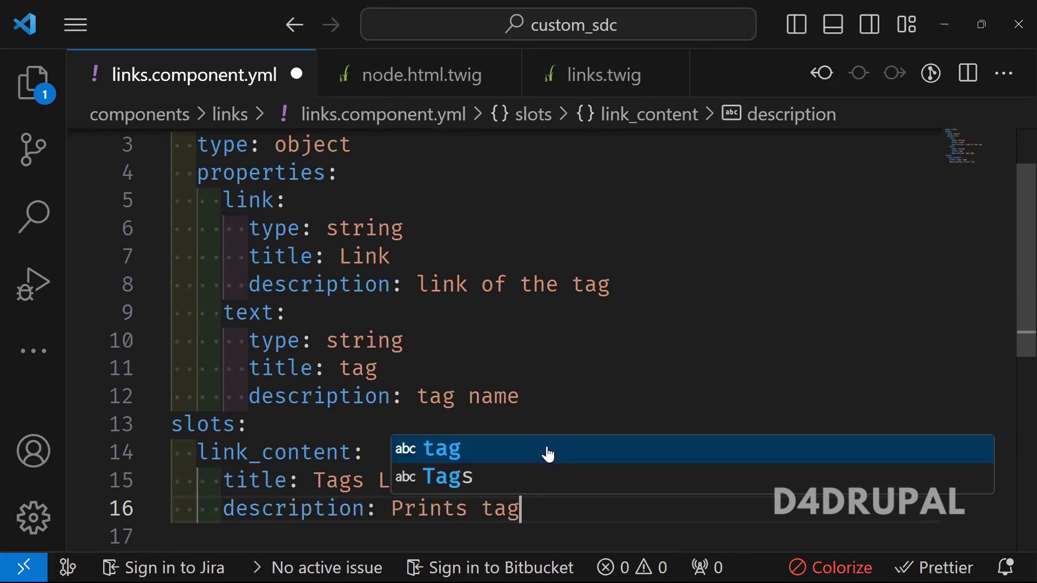
type("s")
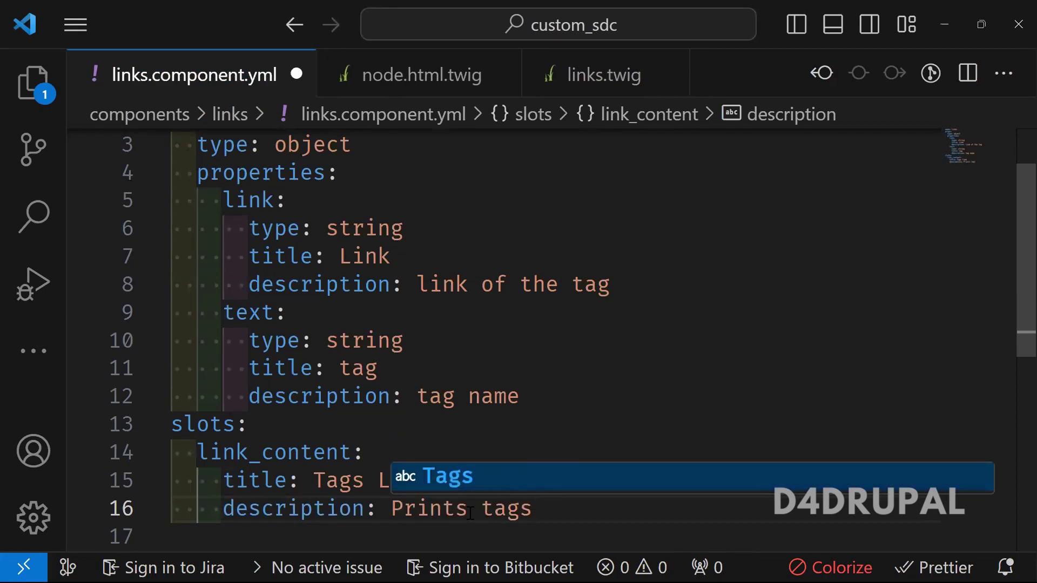
left_click(470, 512)
key("BackSpace")
key("End")
type("w")
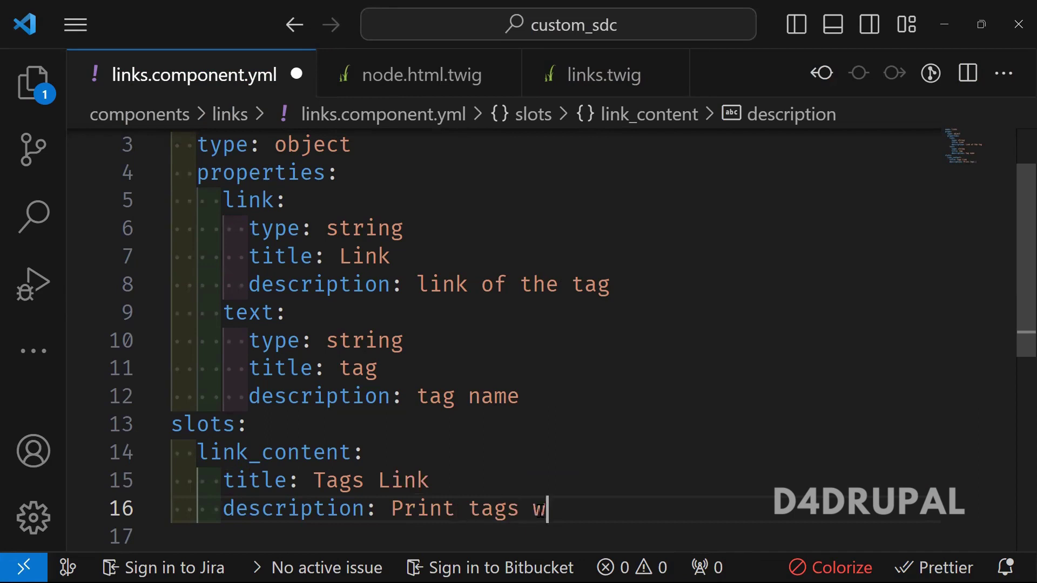
type("ith link")
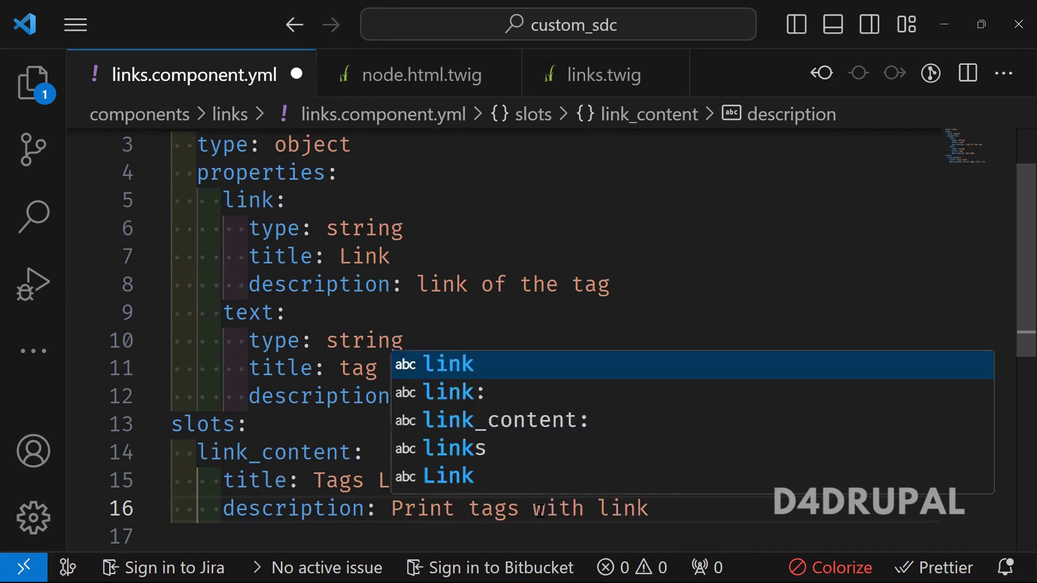
key("Escape")
key("Return")
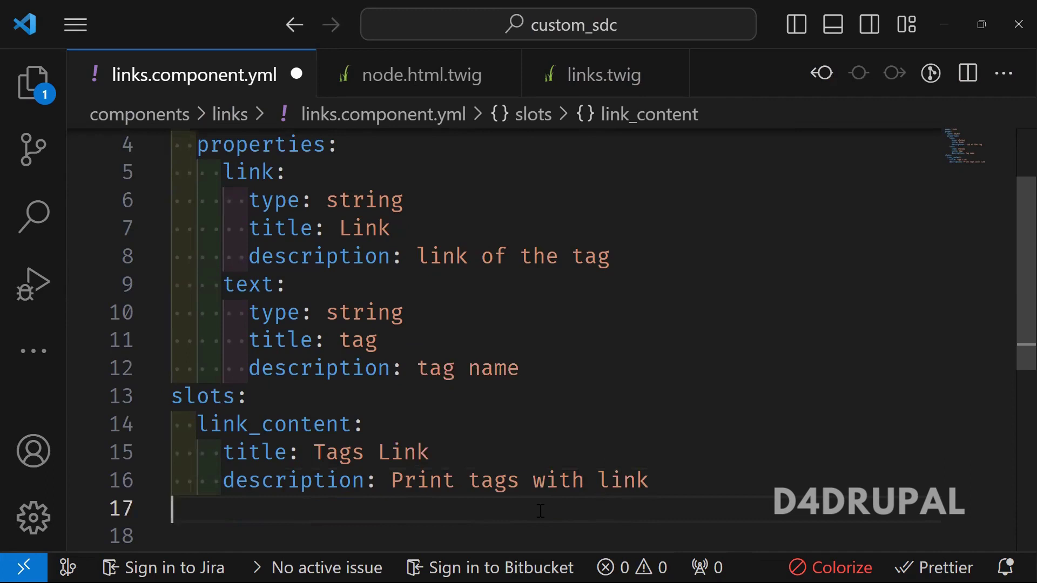
key("ctrl+s")
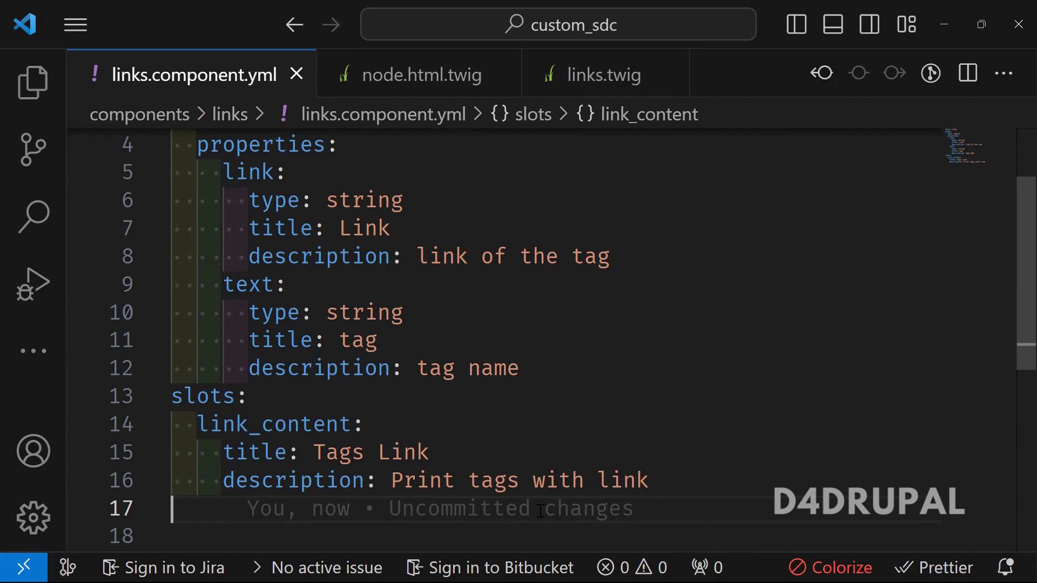
Move the existing links.twig markup into a new scratch file, leaving links.twig empty
left_click(595, 74)
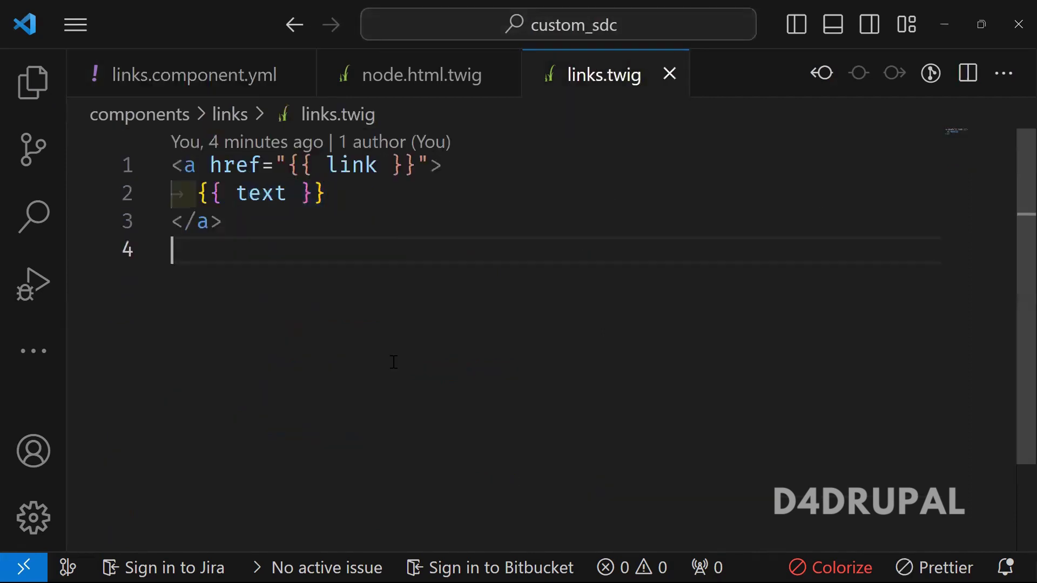
key("ctrl+a")
key("ctrl+x")
key("ctrl+n")
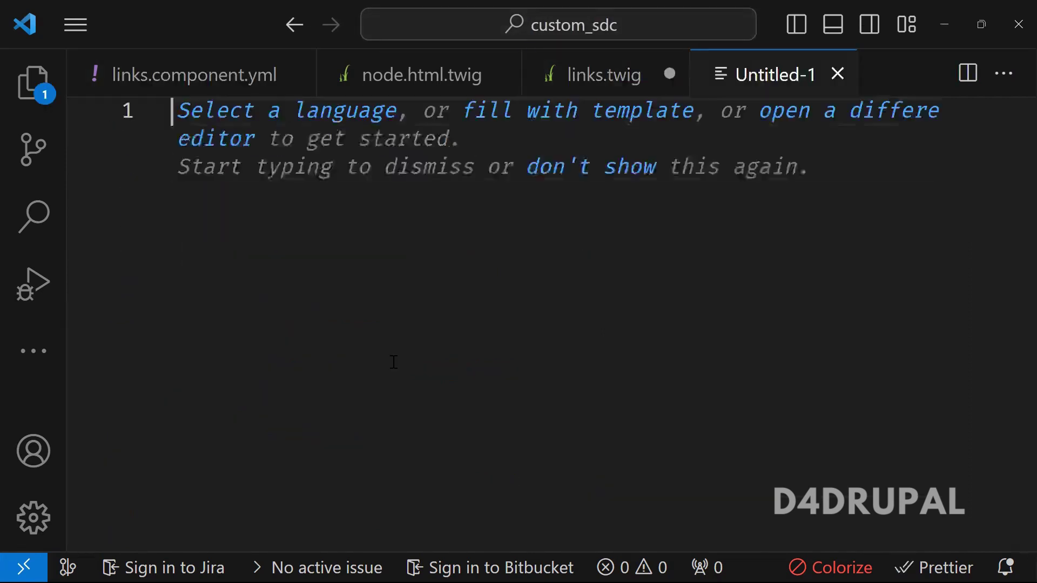
key("ctrl+v")
left_click(551, 79)
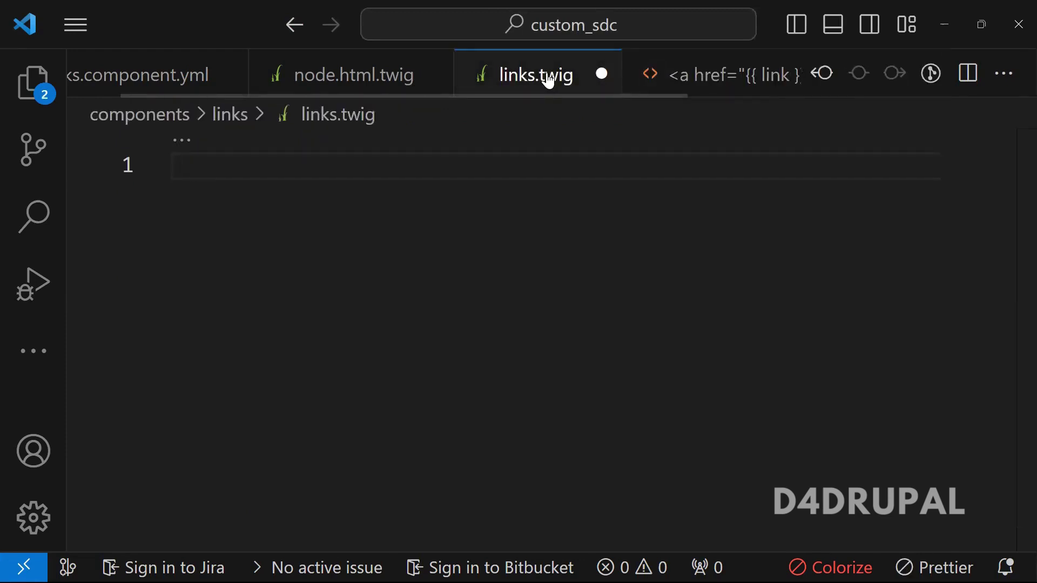
type("<d")
type("iv>")
Write a <div class="link-tag"></div> wrapper with the closing tag on its own line
key("BackSpace")
type("class")
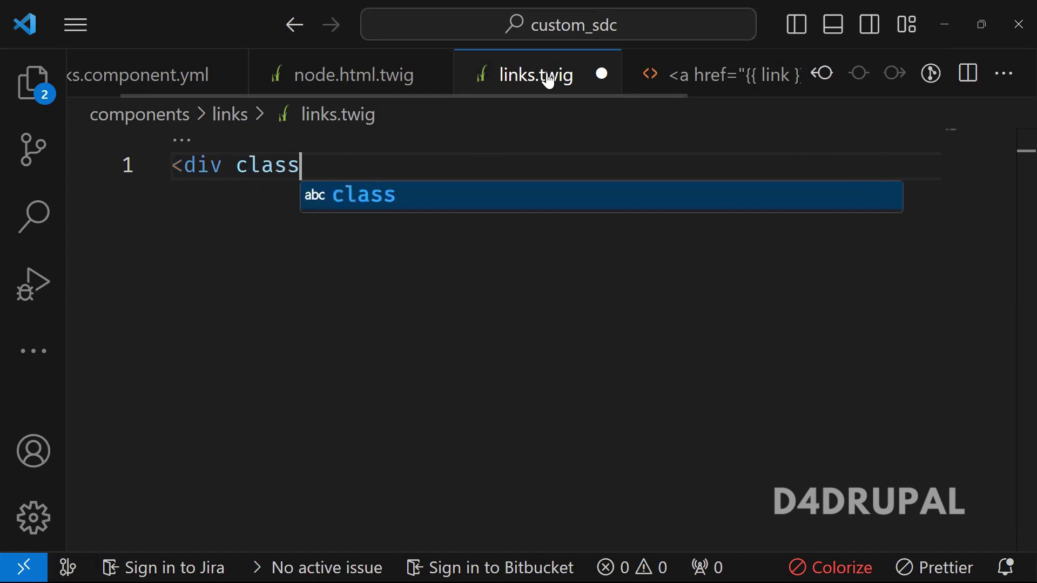
type("\"")
key("BackSpace")
type("=\"")
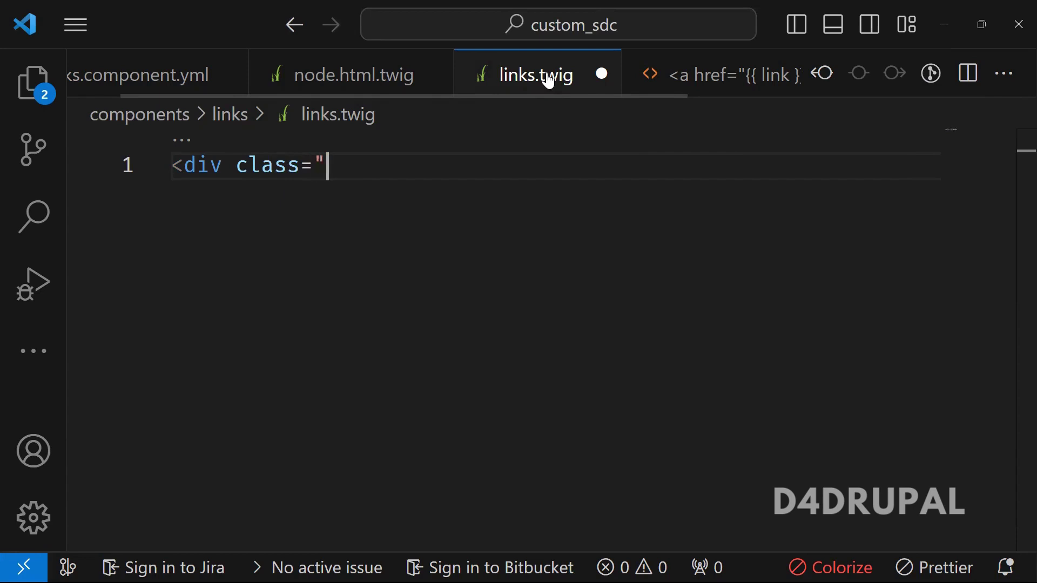
type("link-")
type("tag\">")
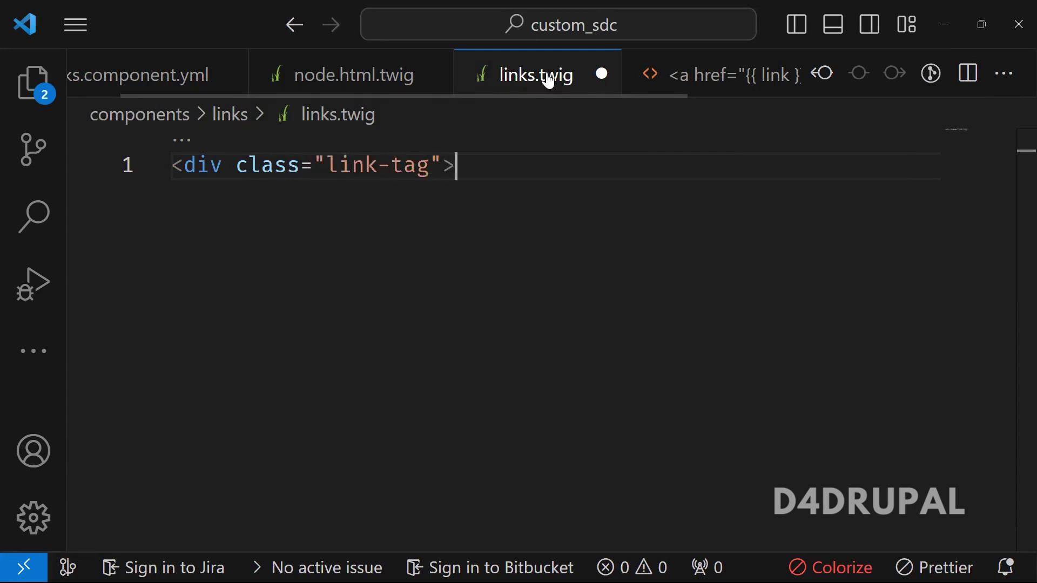
type("</dv>")
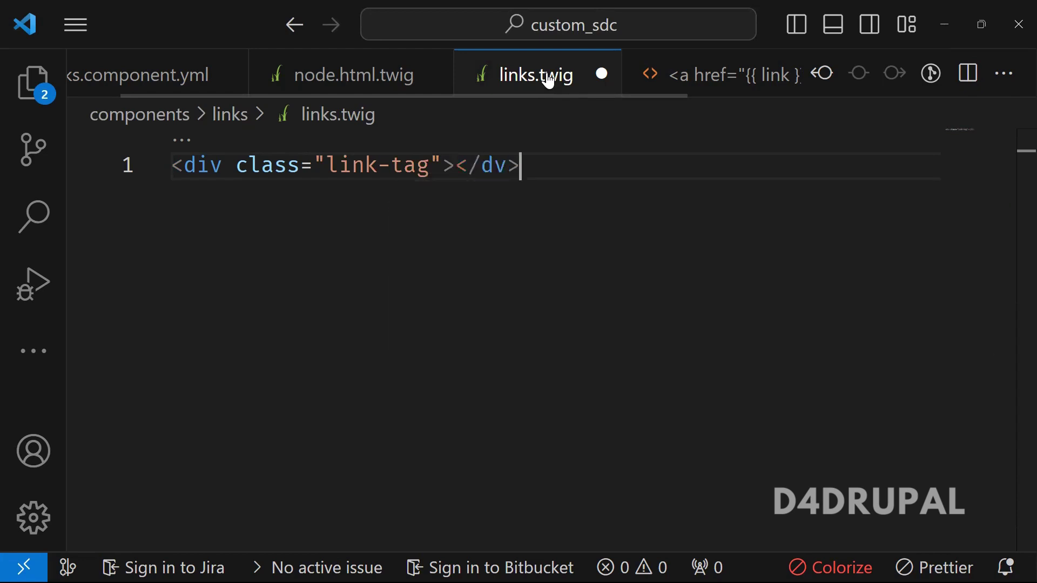
key("Left")
key("Left")
type("i")
key("Left")
key("Left")
key("Left")
key("Left")
key("Return")
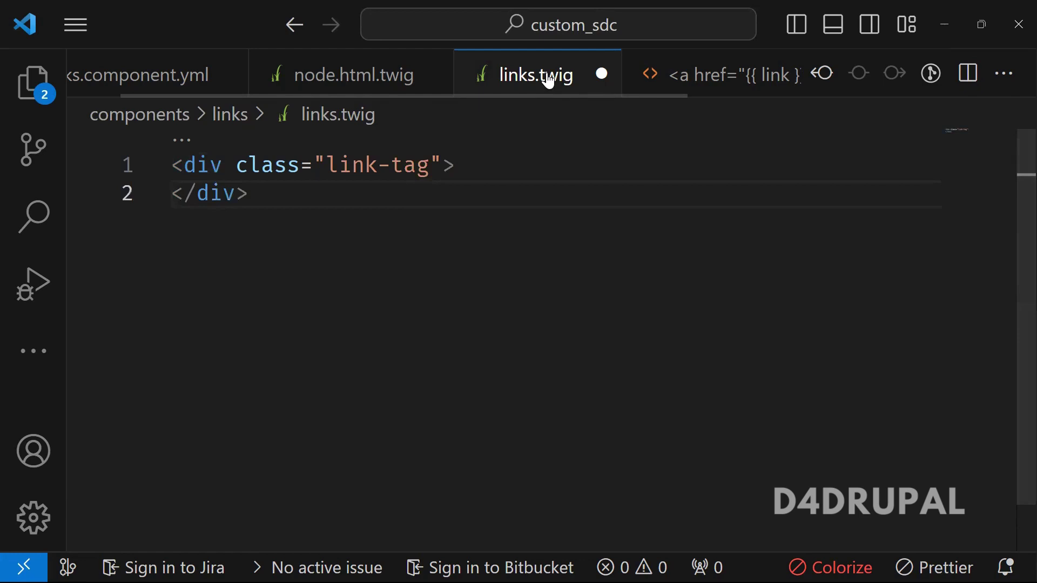
key("Right")
key("Right")
key("Right")
key("Right")
key("Right")
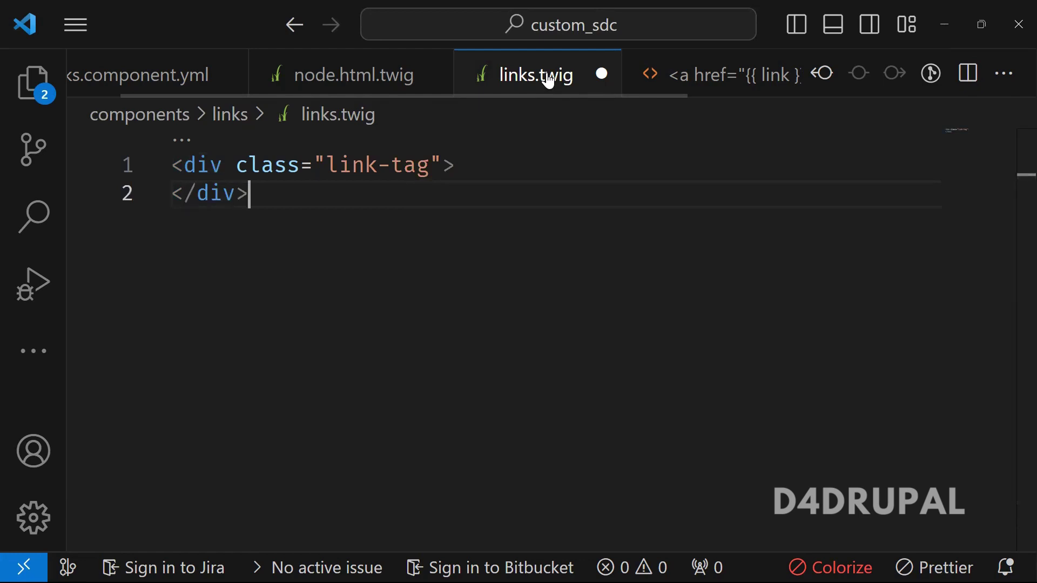
key("Return")
Inside the div, start a block tag named link_content, copied from links.component.yml
left_click(502, 162)
key("Return")
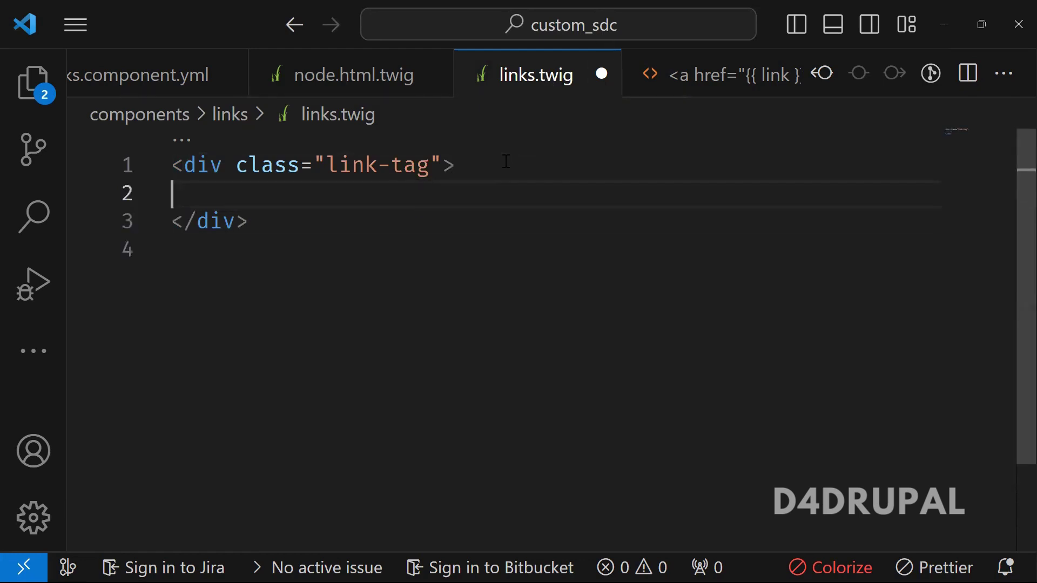
key("Tab")
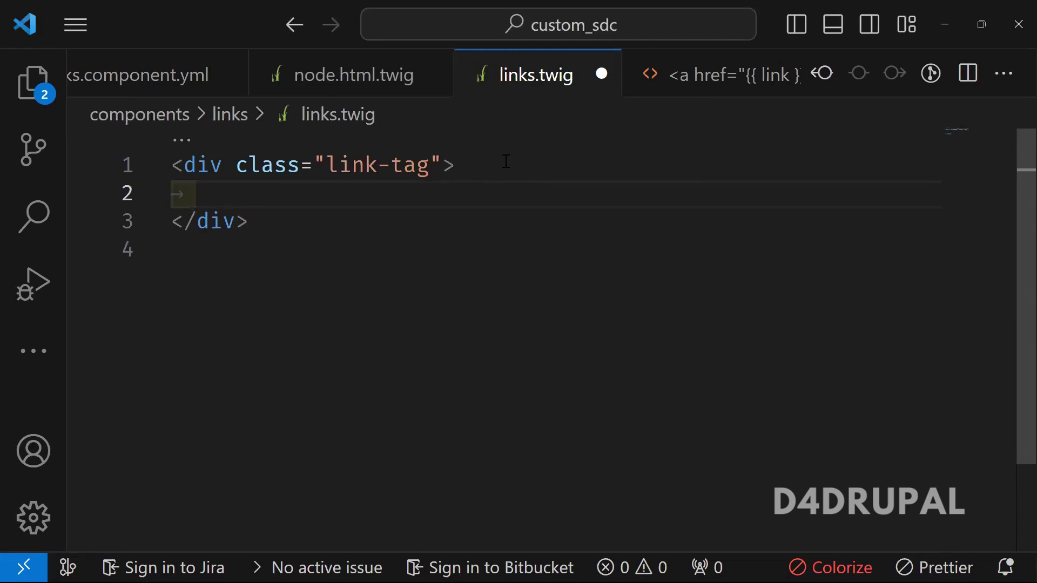
type("{")
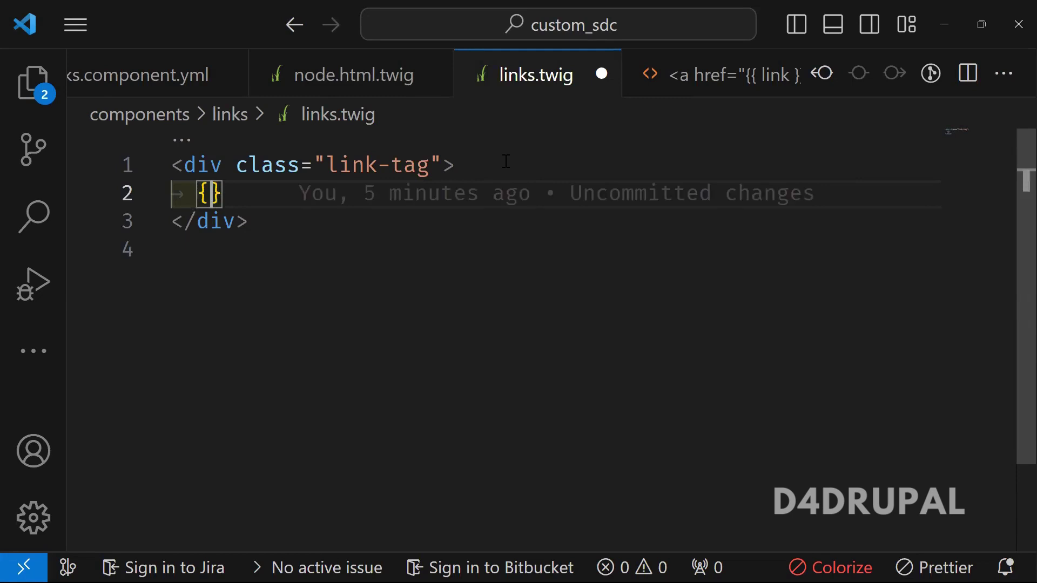
type("%")
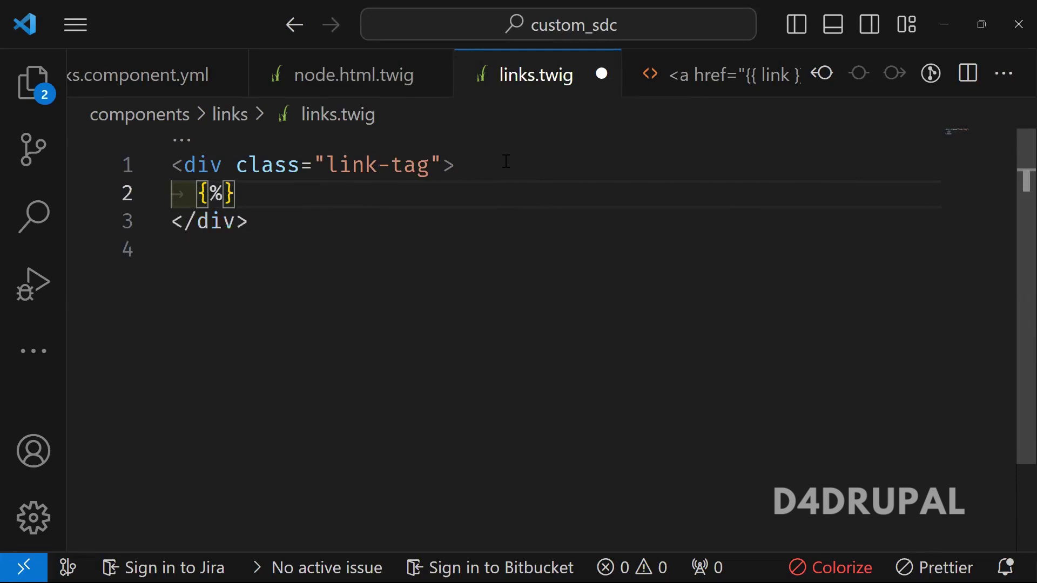
type(" block")
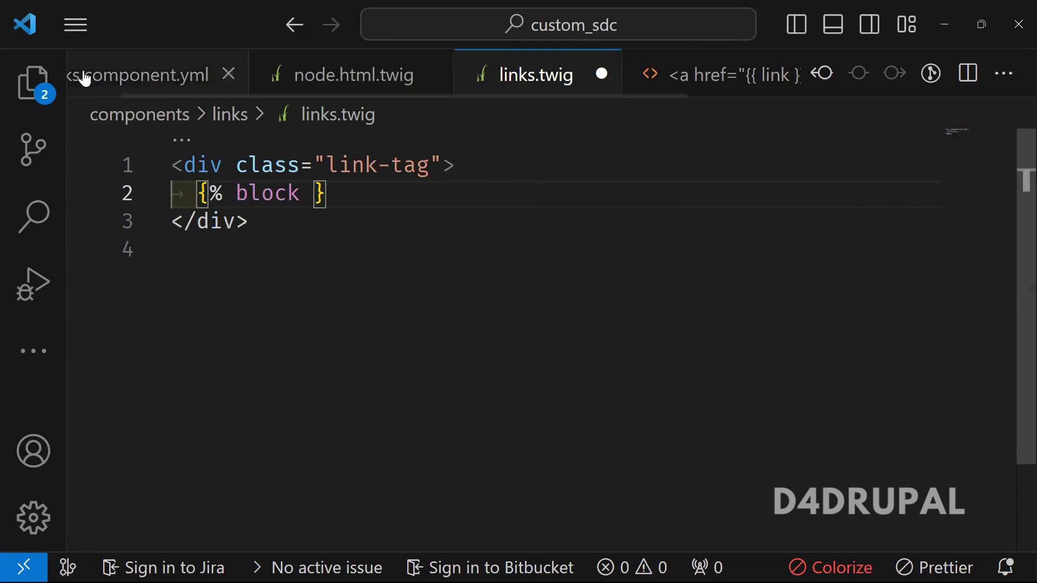
left_click(157, 81)
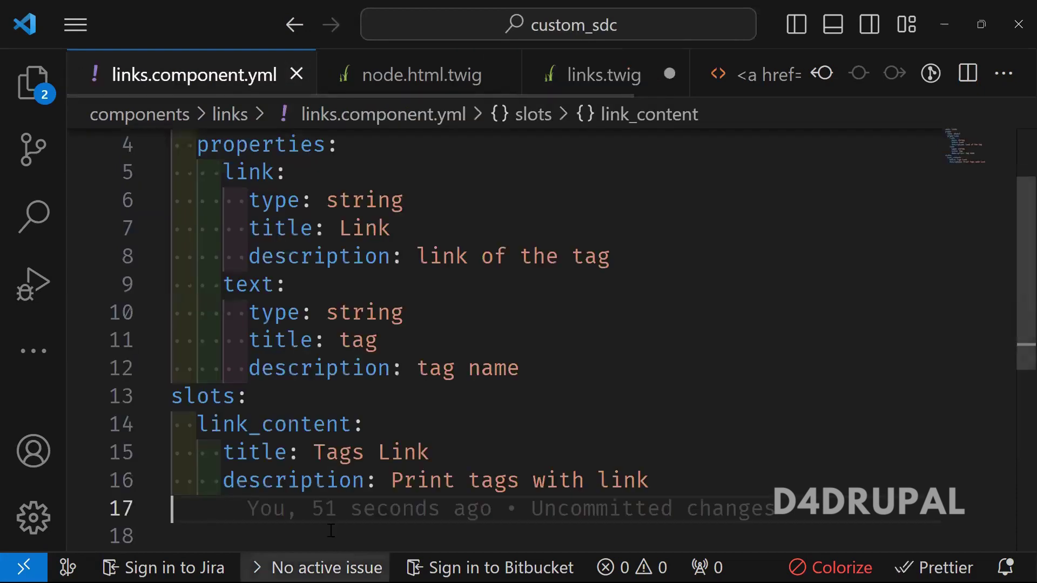
double_click(269, 428)
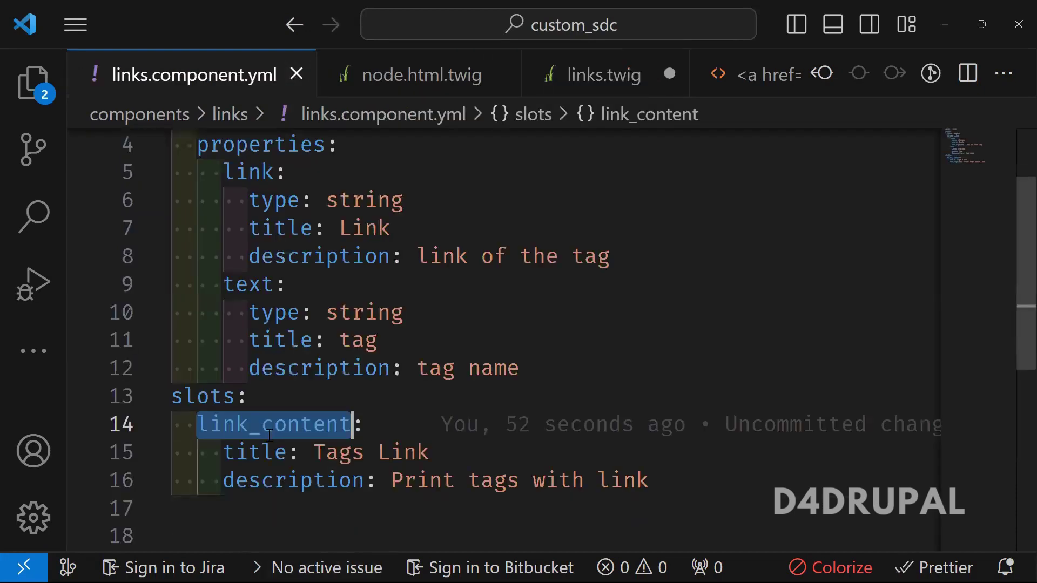
left_click(587, 73)
key("ctrl+v")
Add the endblock tag, remove duplicate braces, save links.twig, and turn off word wrap
left_click(395, 219)
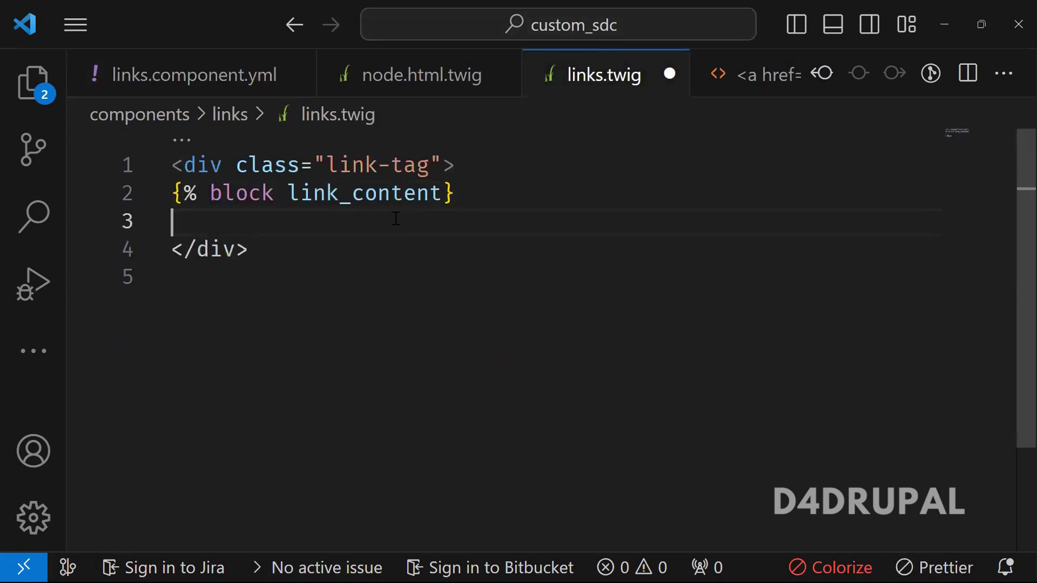
type("{")
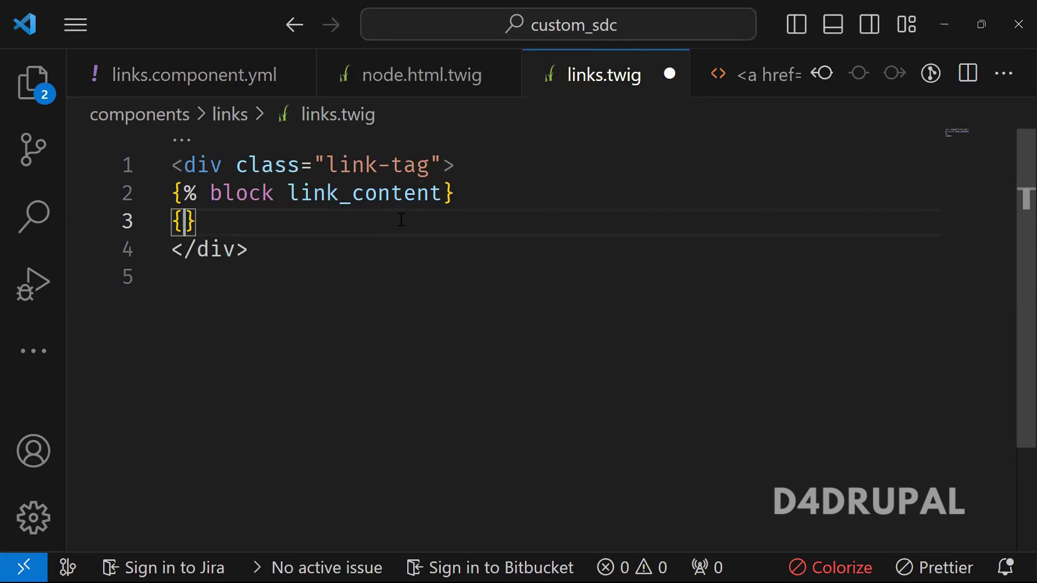
type("% end")
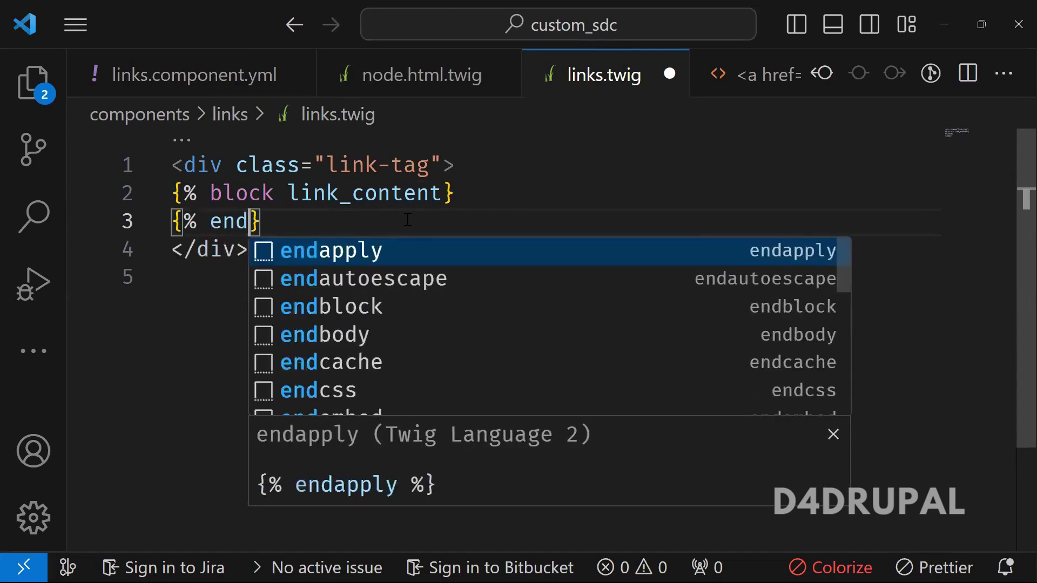
type("b")
key("Return")
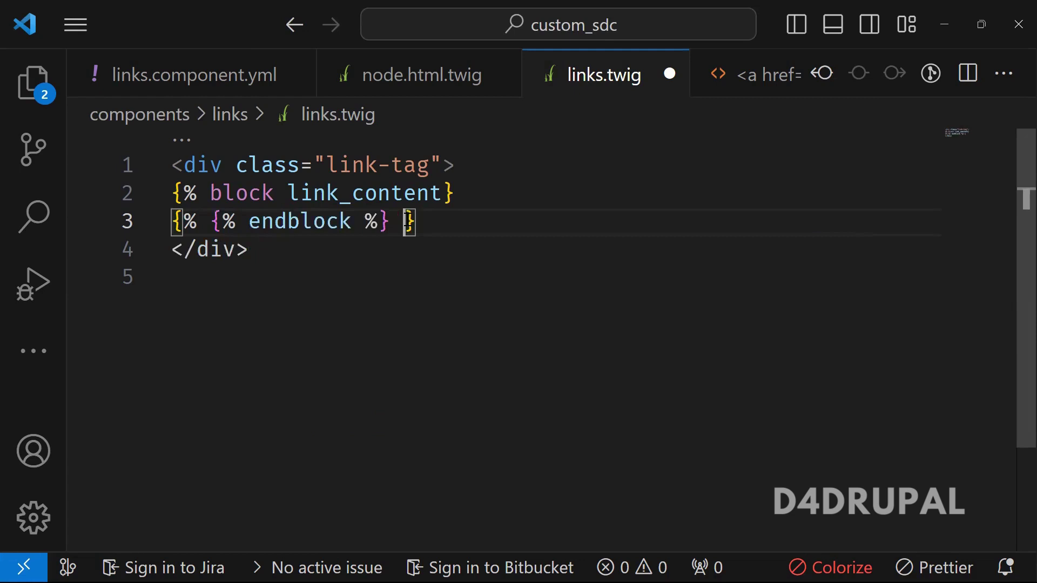
key("Delete")
key("Delete")
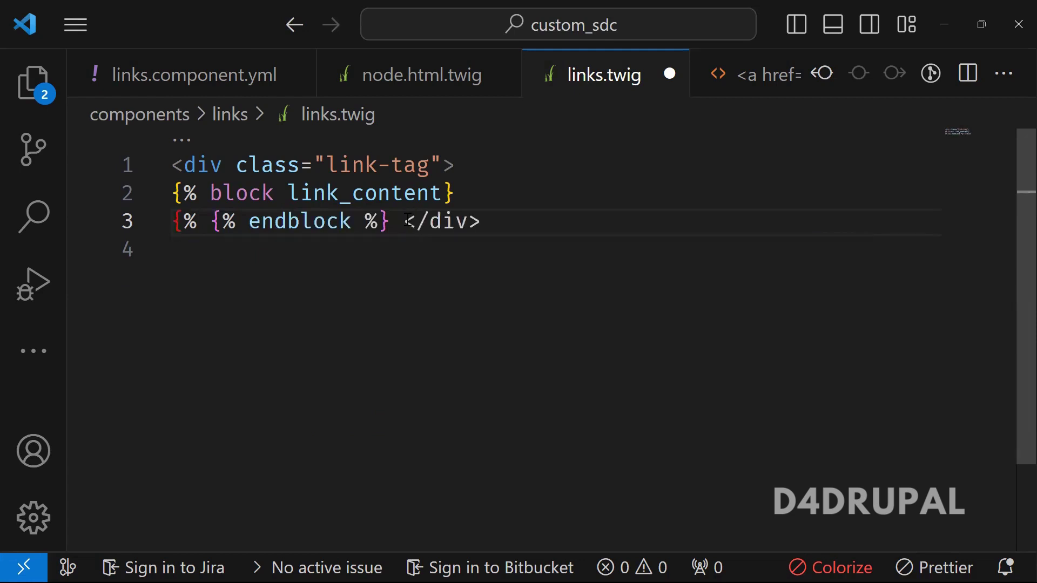
key("ctrl+z")
left_click(211, 220)
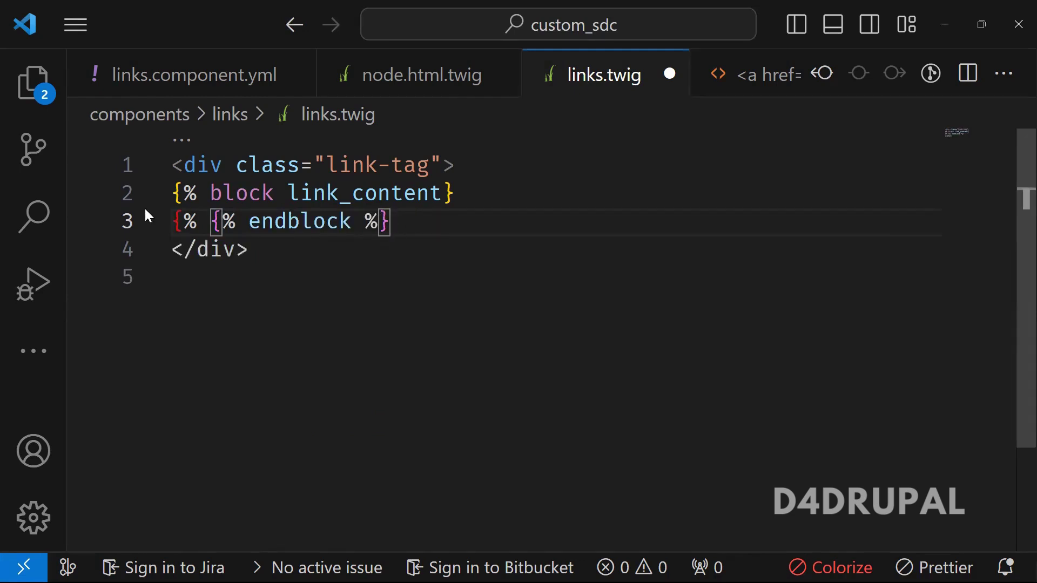
left_click_drag(211, 220, 172, 222)
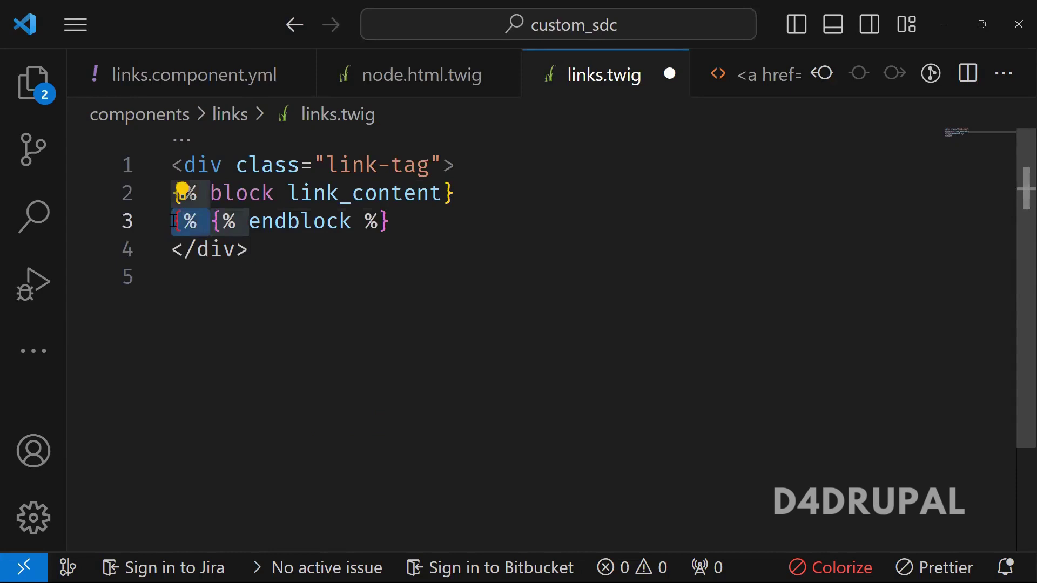
key("BackSpace")
left_click(443, 193)
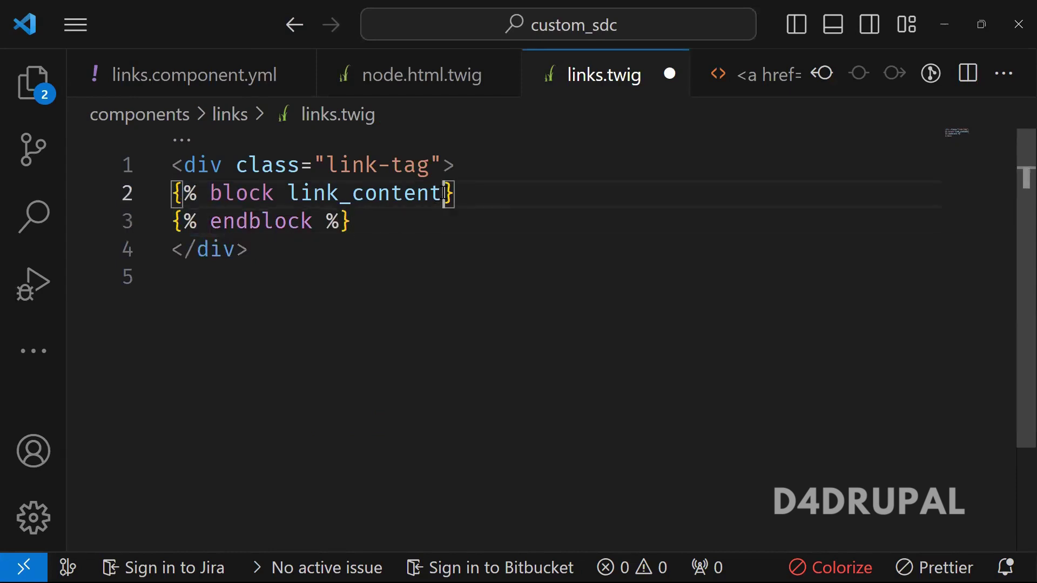
type("%")
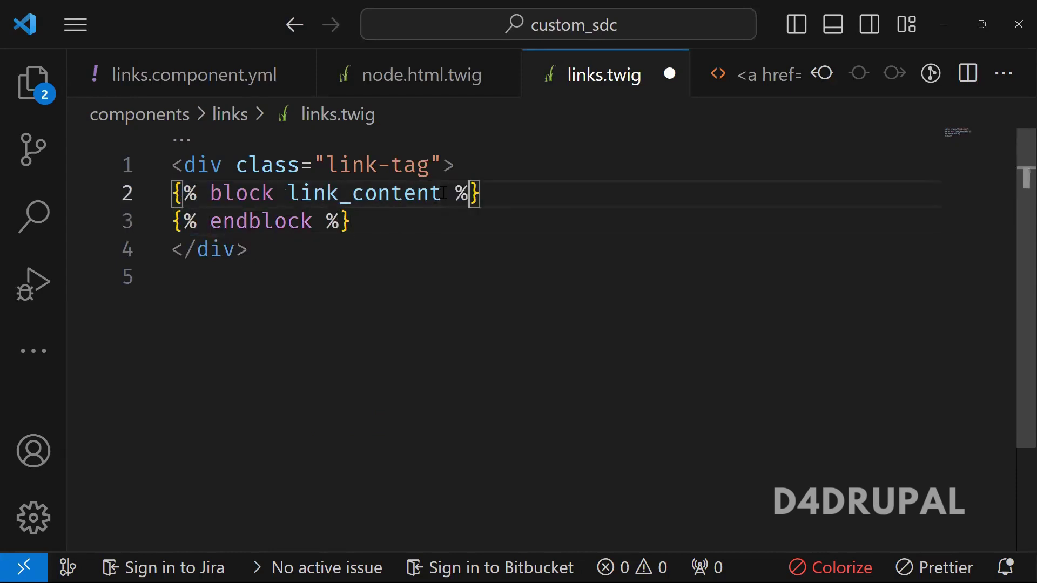
key("ctrl+s")
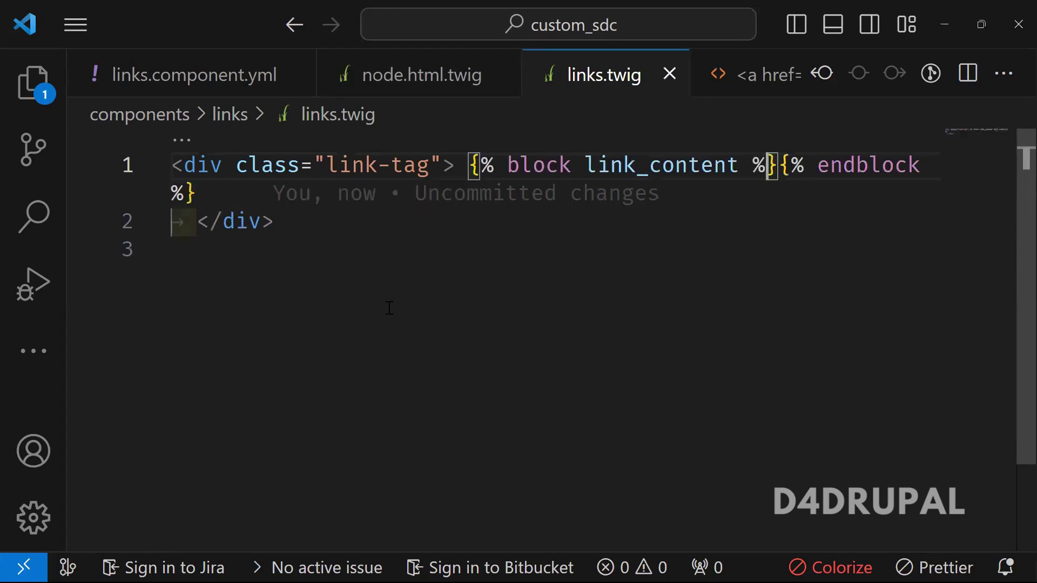
left_click(388, 305)
key("alt+z")
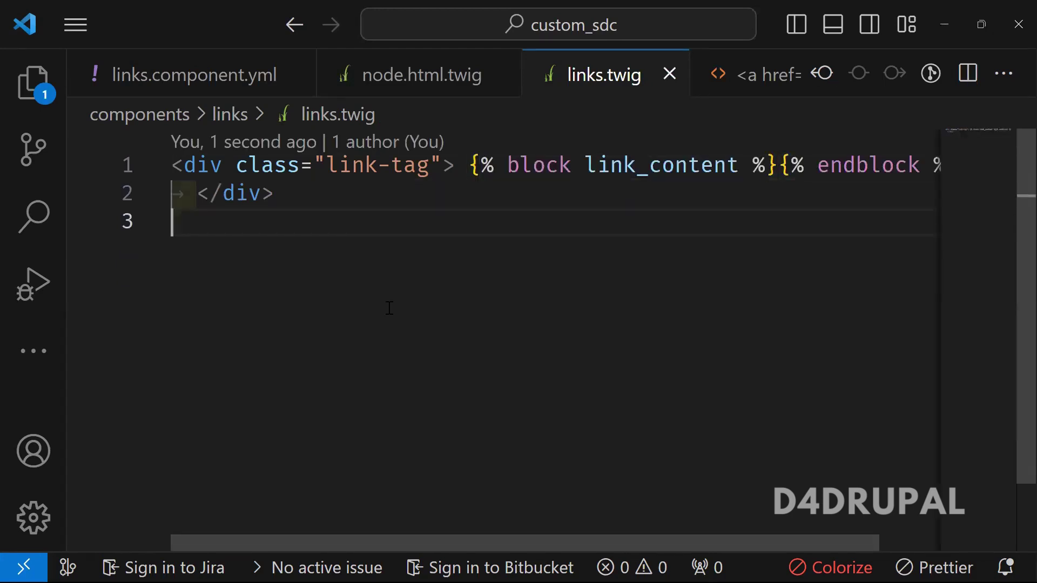
left_click(440, 71)
double_click(300, 172)
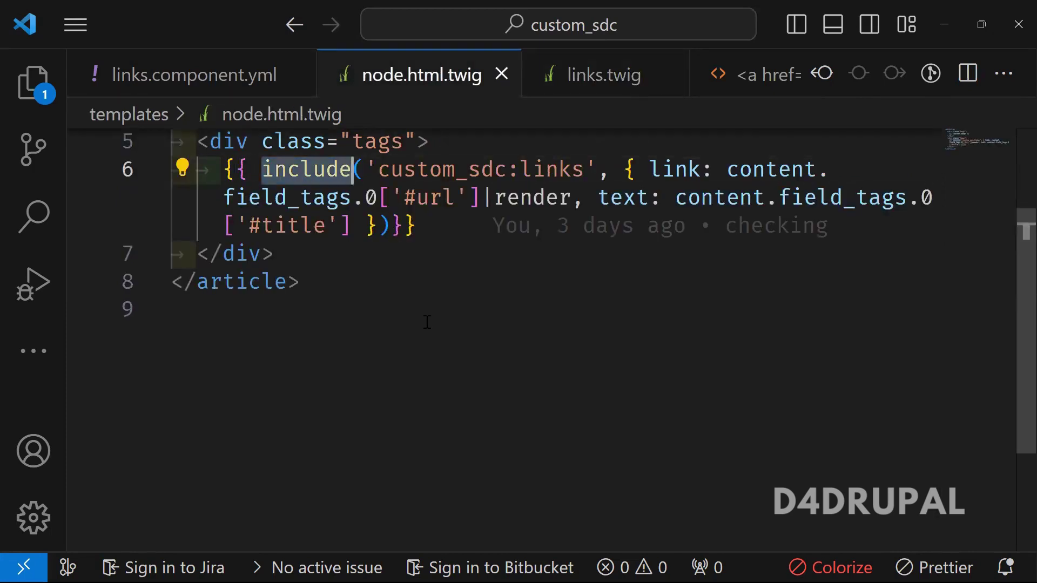
left_click_drag(416, 227, 225, 169)
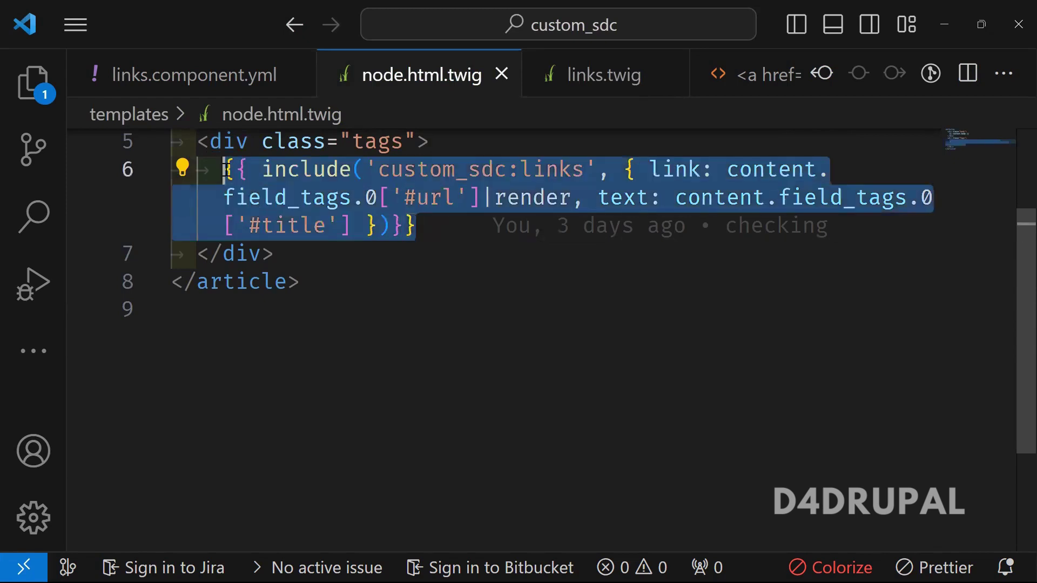
key("Delete")
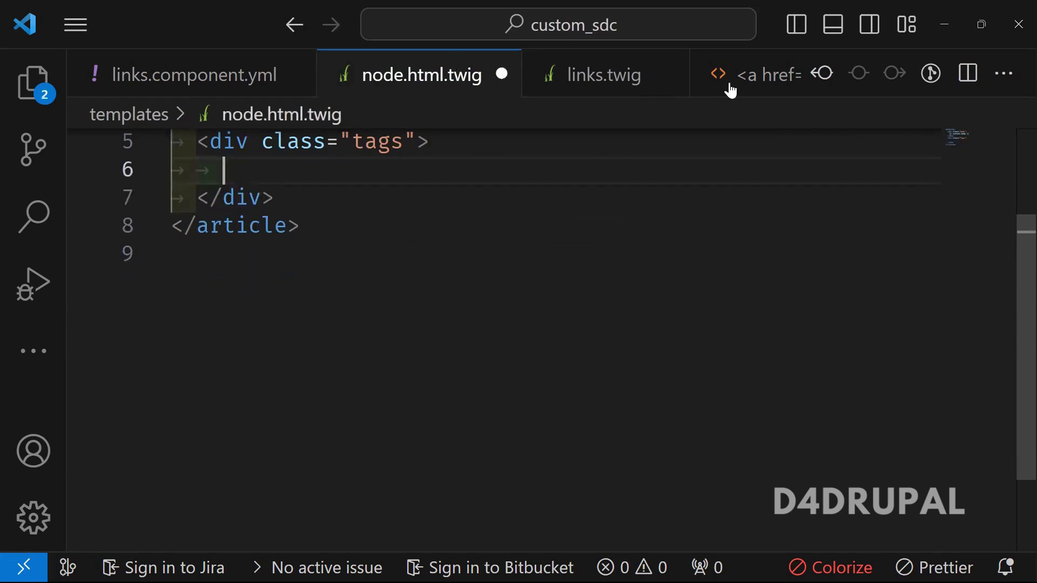
left_click(729, 81)
key("ctrl+v")
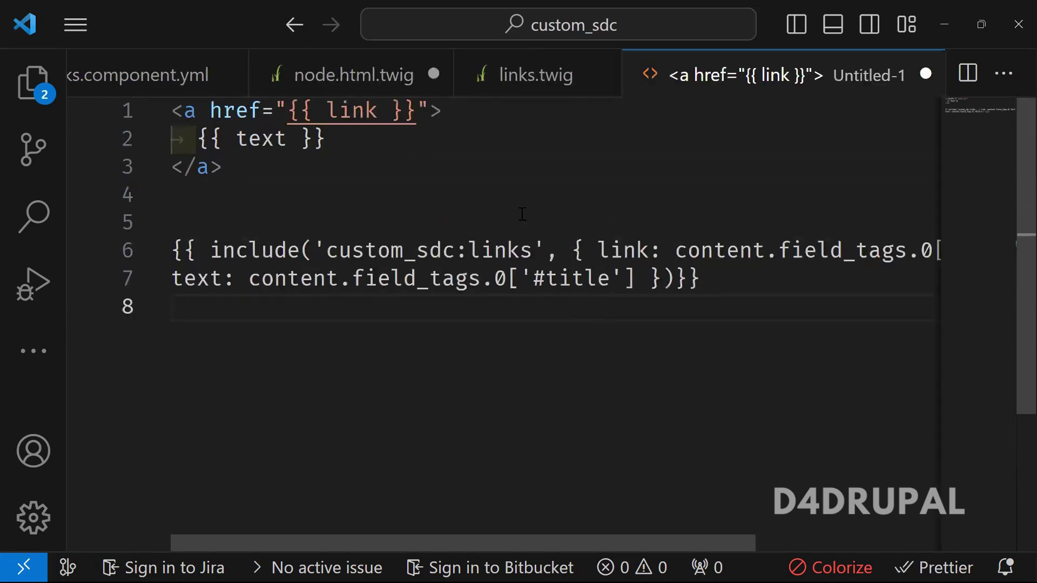
left_click(366, 77)
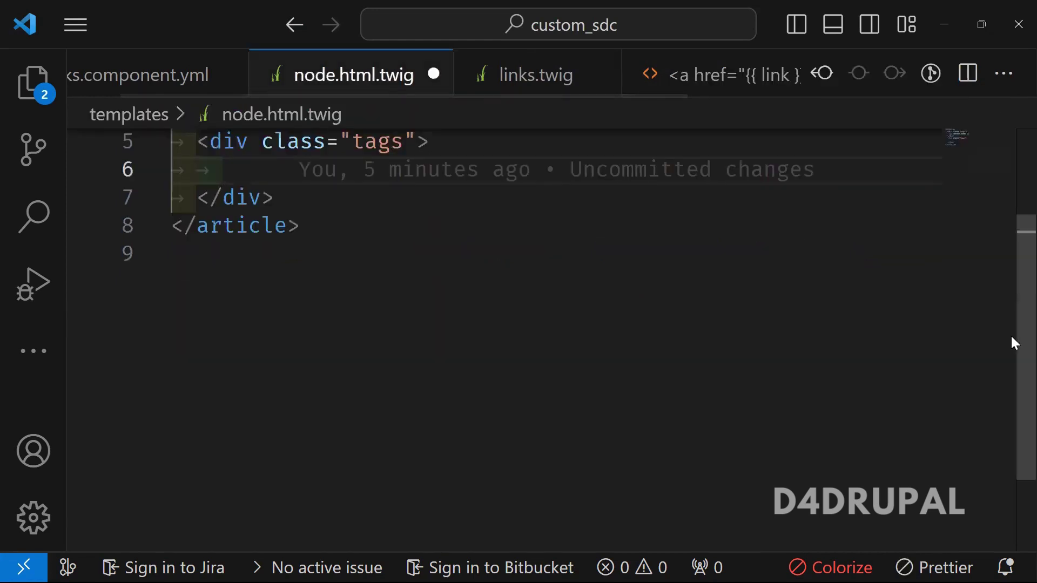
scroll(1010, 334, "up", 3)
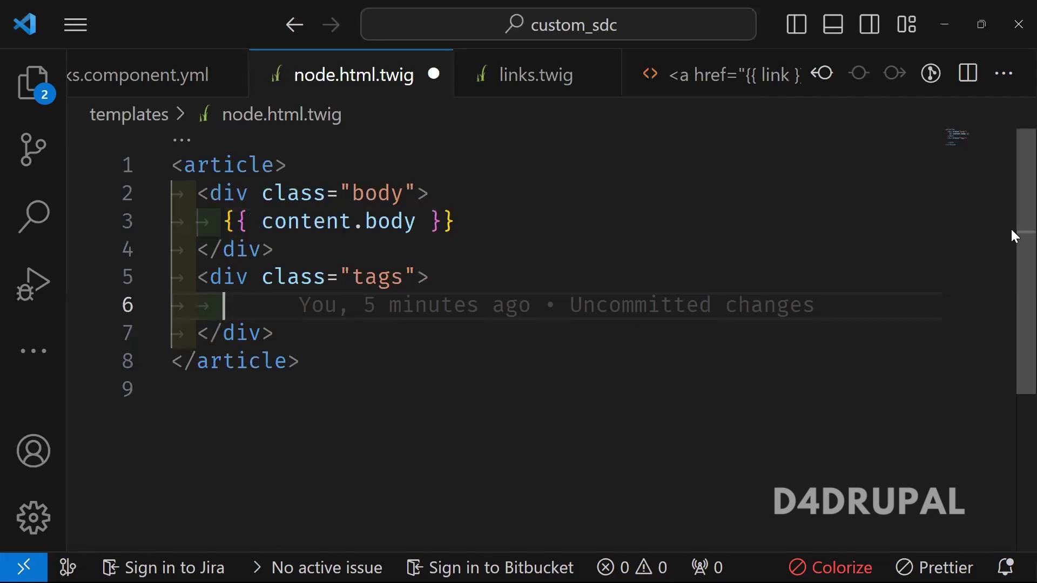
type("{%")
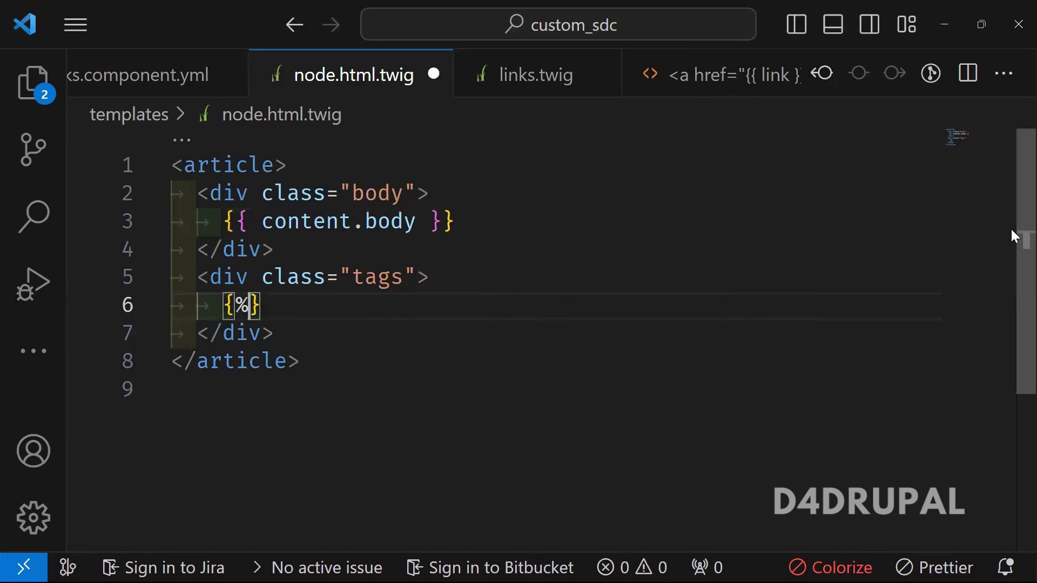
type("embed ")
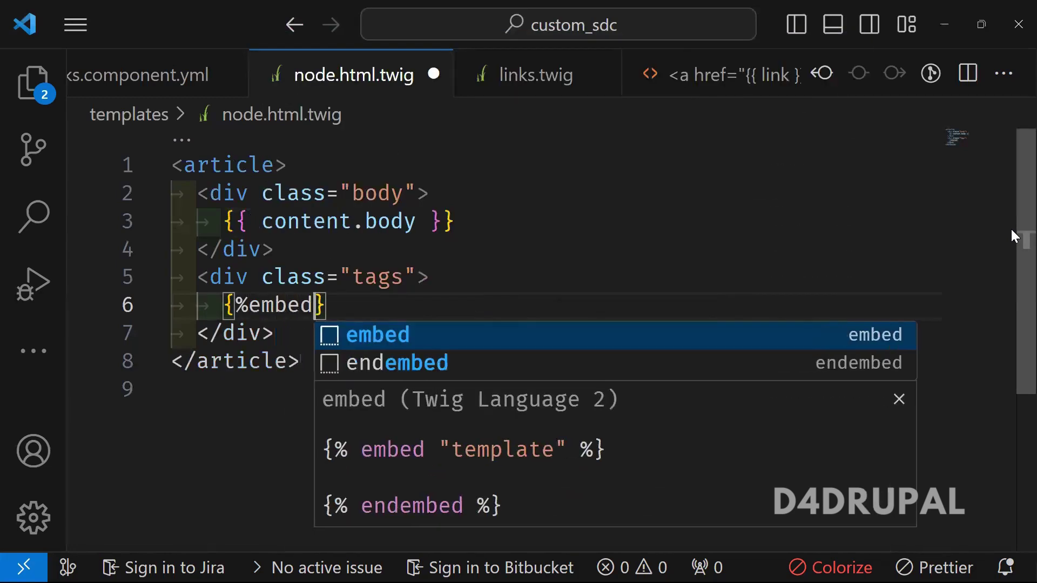
type("%")
Write the {% embed 'custom_sdc:links' with { } %} tag with braces on separate lines
key("Left")
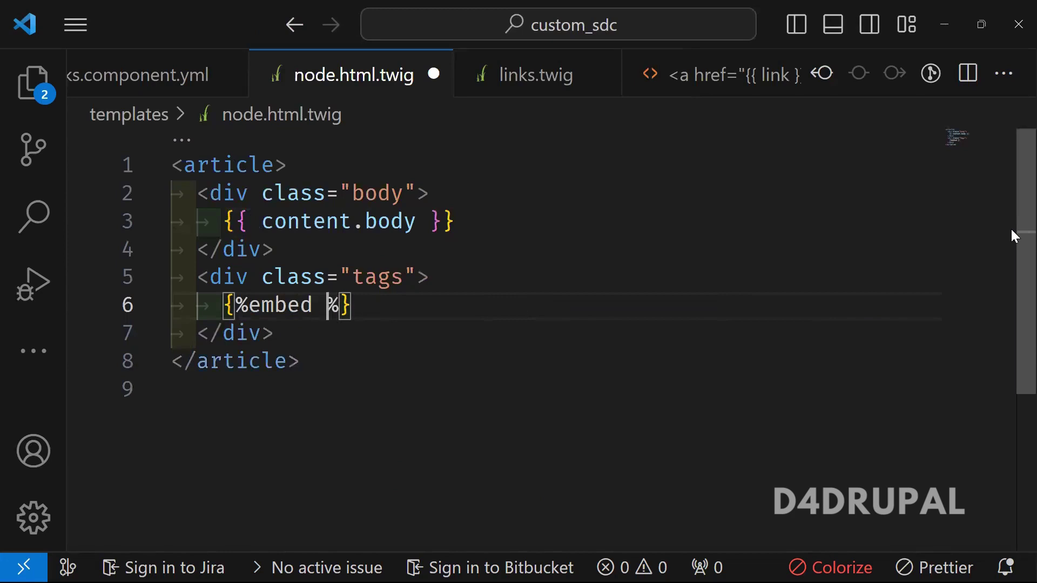
key("Left")
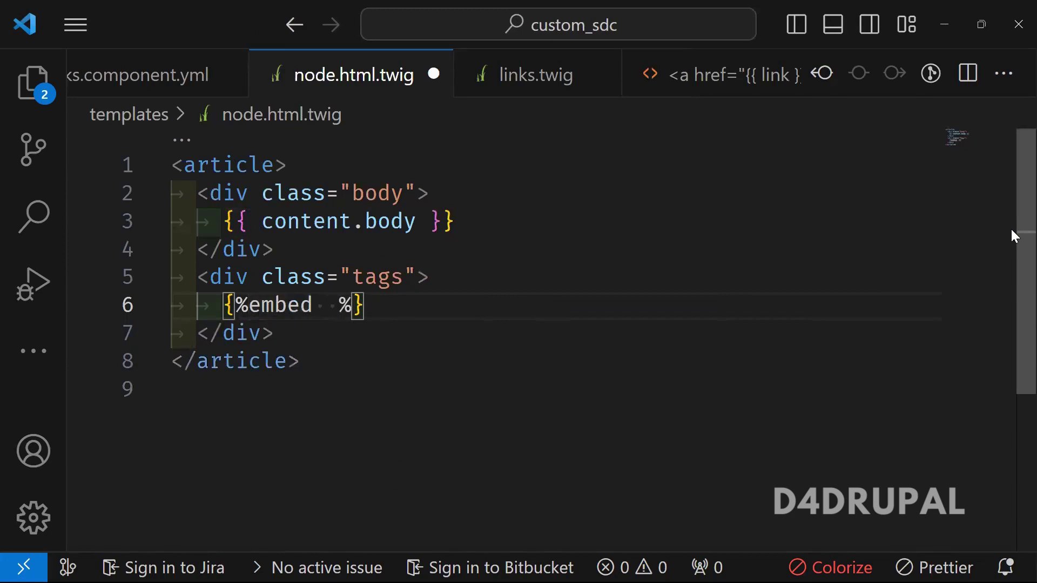
left_click(733, 69)
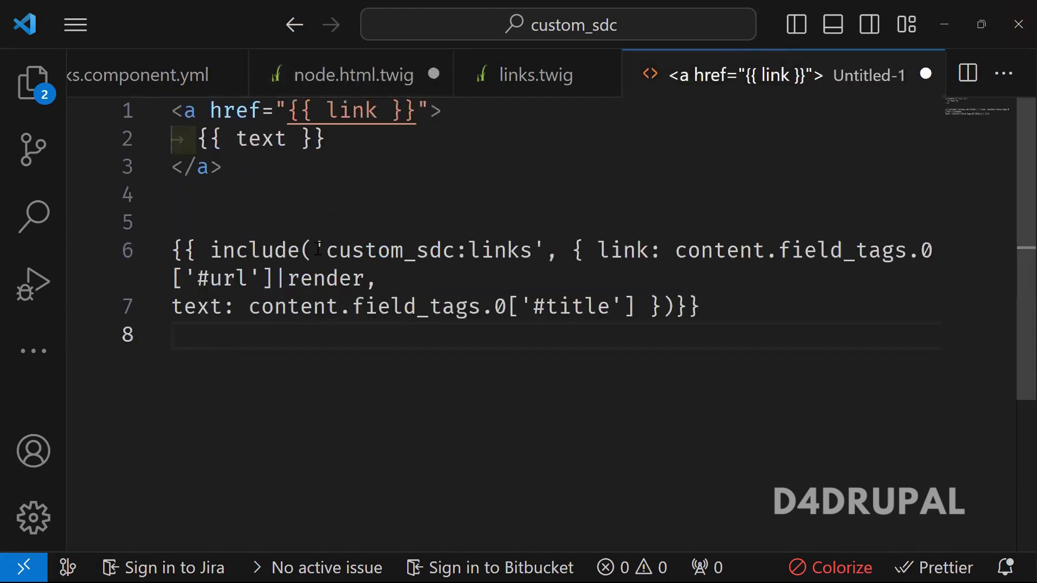
mouse_move(318, 249)
left_mouse_down()
mouse_move(556, 251)
mouse_move(544, 251)
left_mouse_up()
key("ctrl+c")
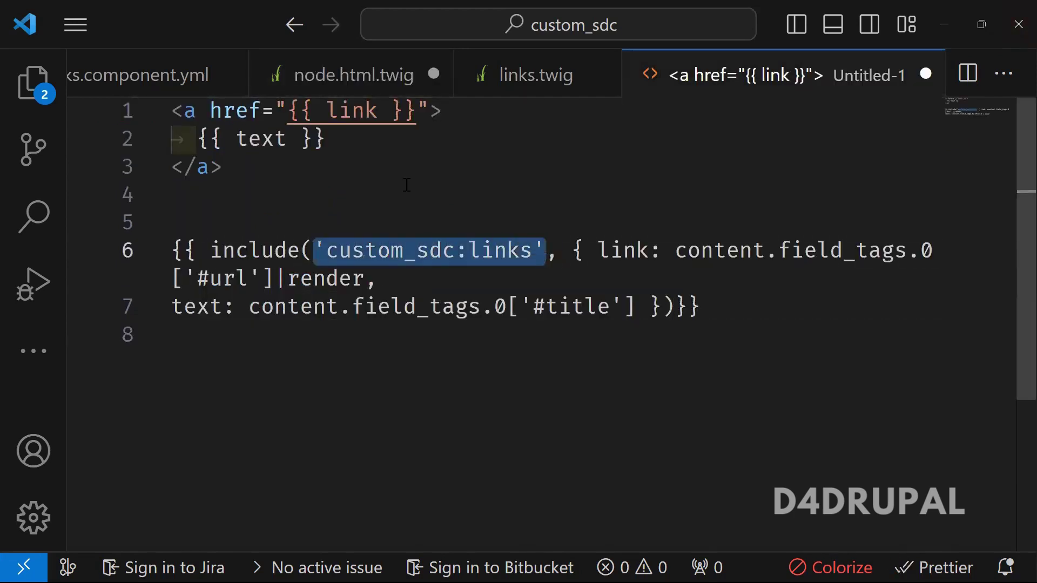
left_click(359, 75)
key("ctrl+v")
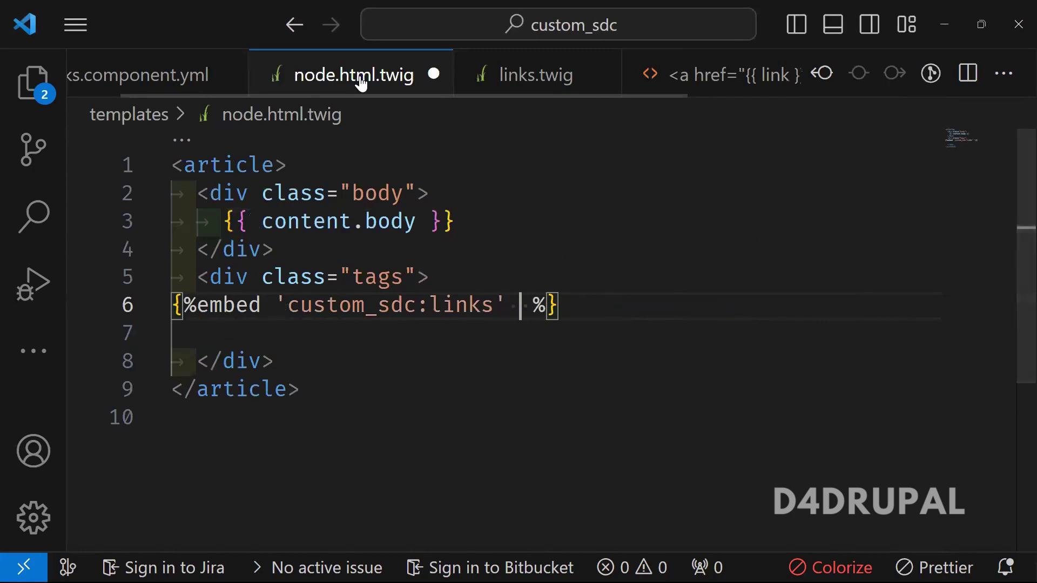
type("w")
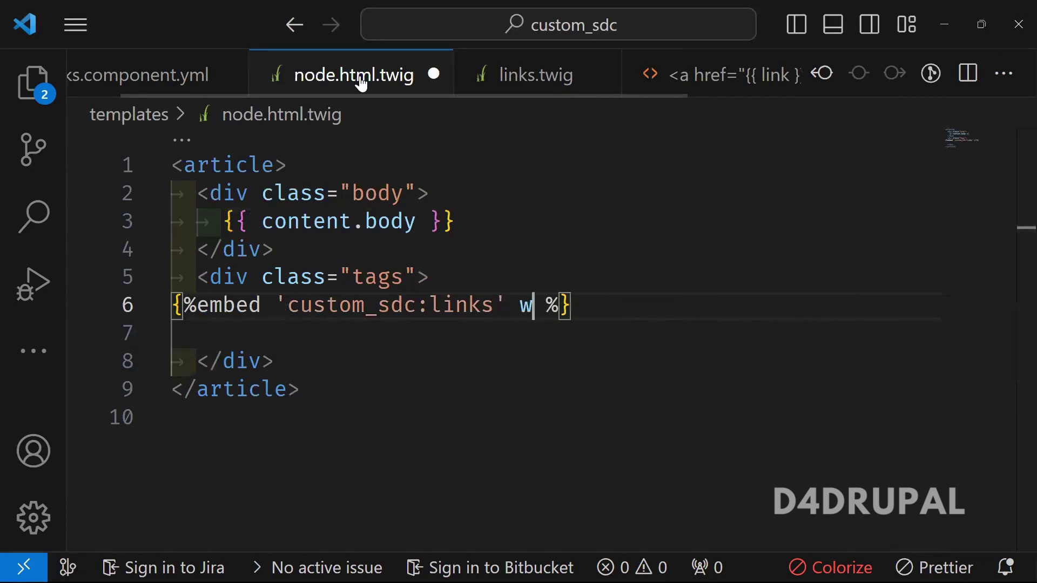
type("ith {")
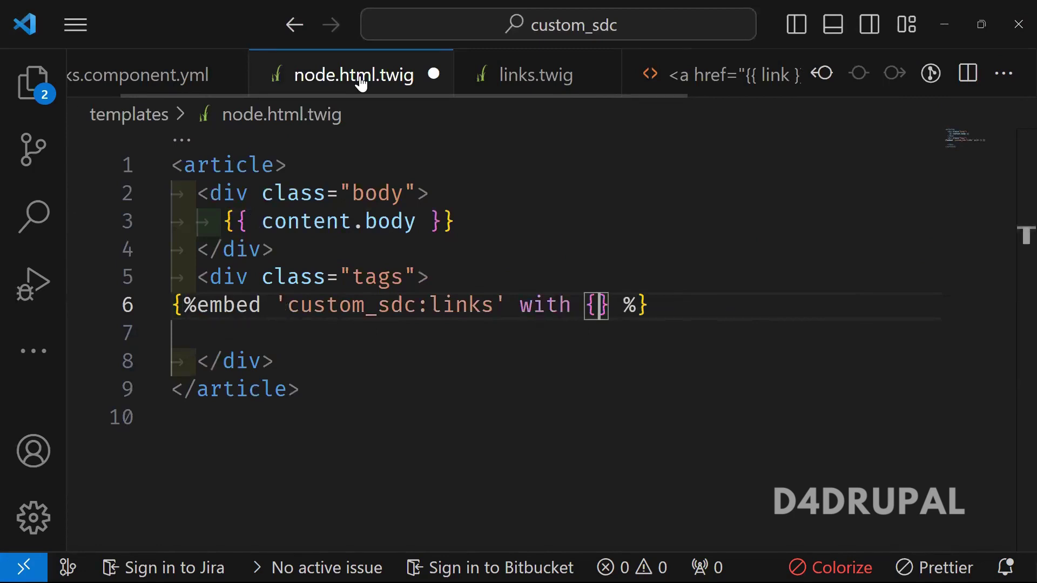
key("Return")
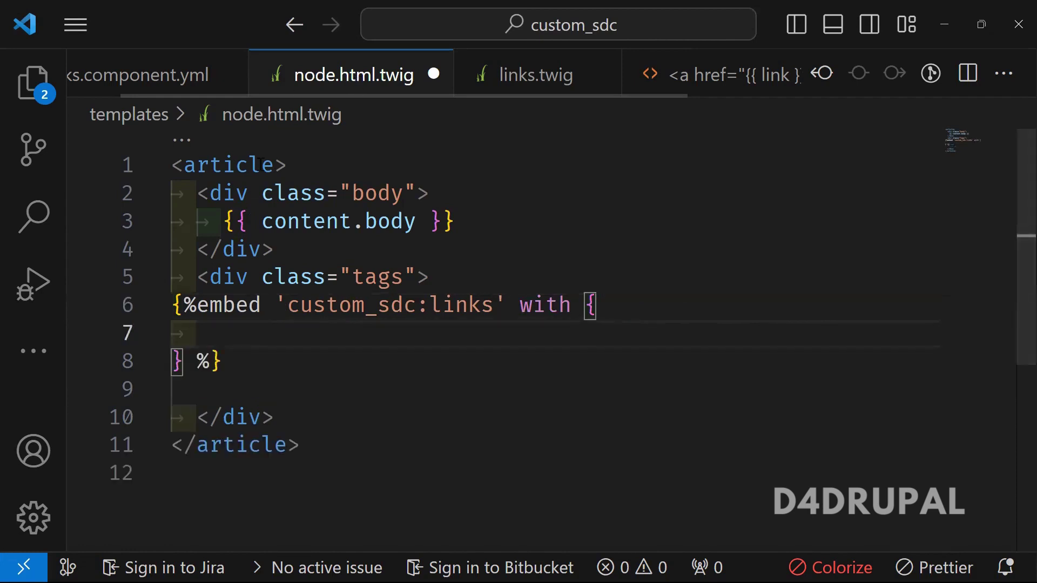
left_click(606, 302)
key("Return")
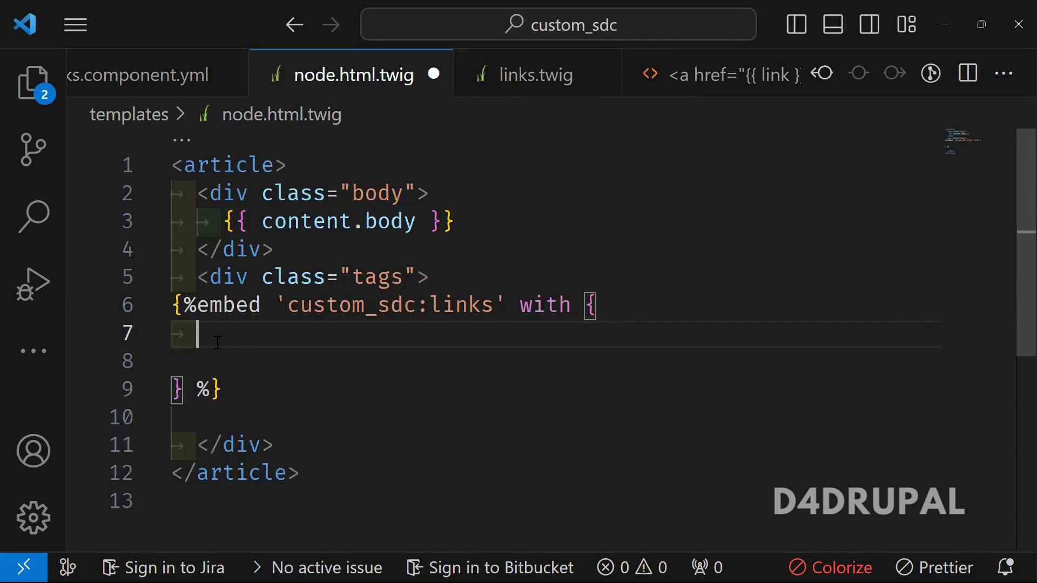
left_click(184, 305)
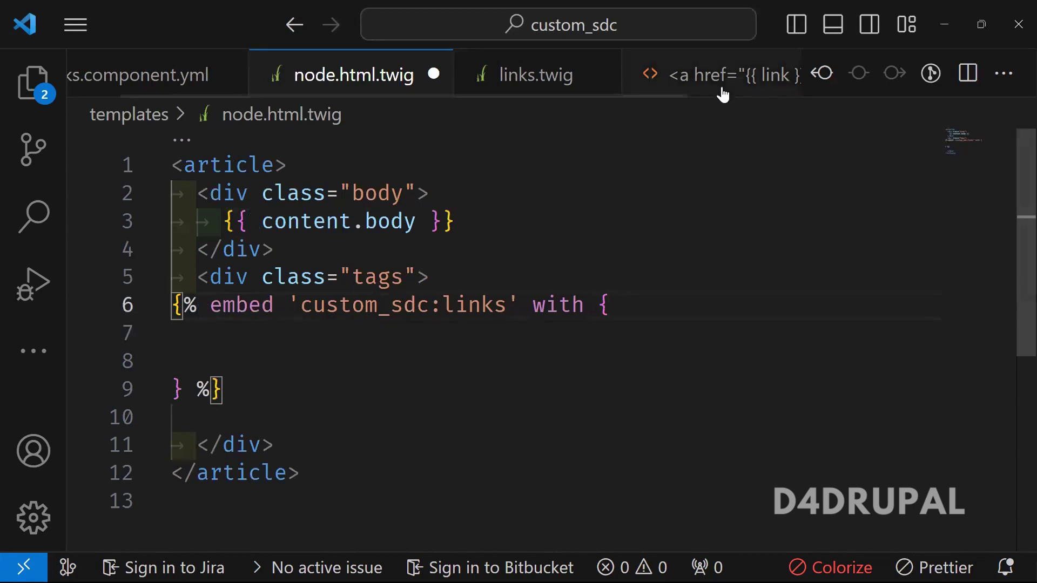
Paste the link parameter from the Untitled-1 scratch file inside the embed braces
left_click(697, 78)
left_click(354, 335)
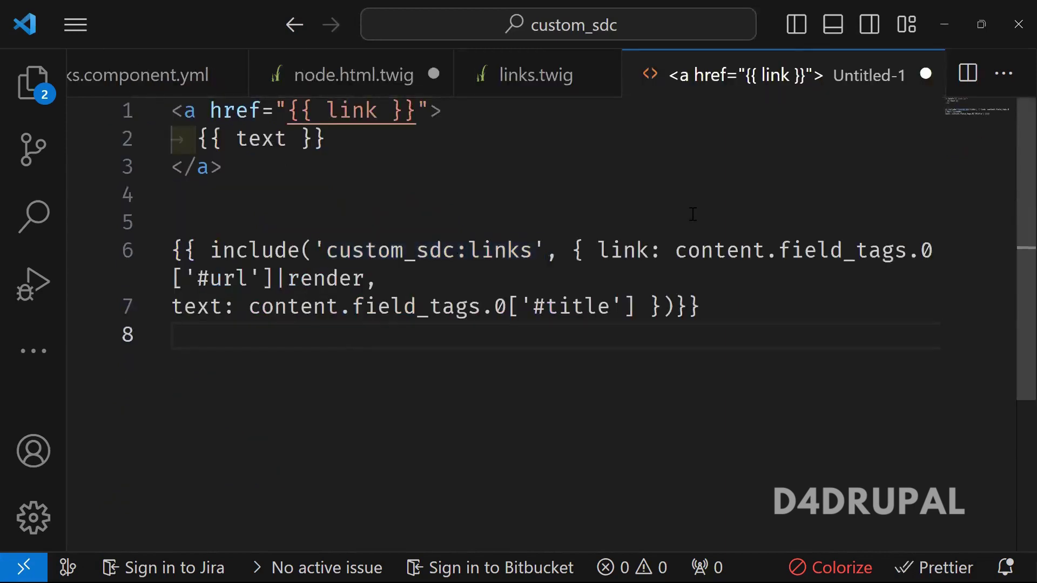
left_click(597, 250)
left_click(434, 289, "shift")
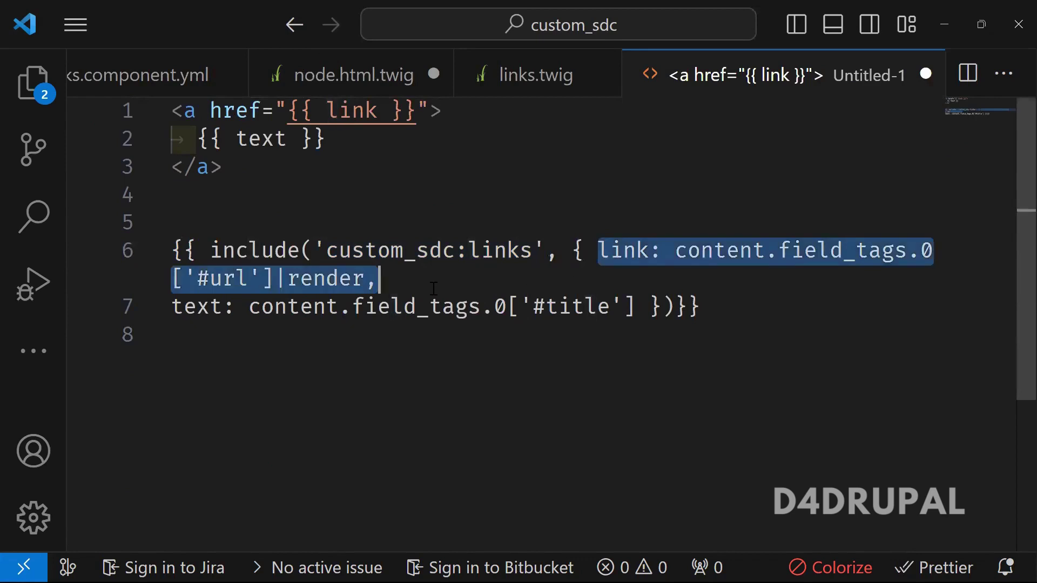
key("ctrl+c")
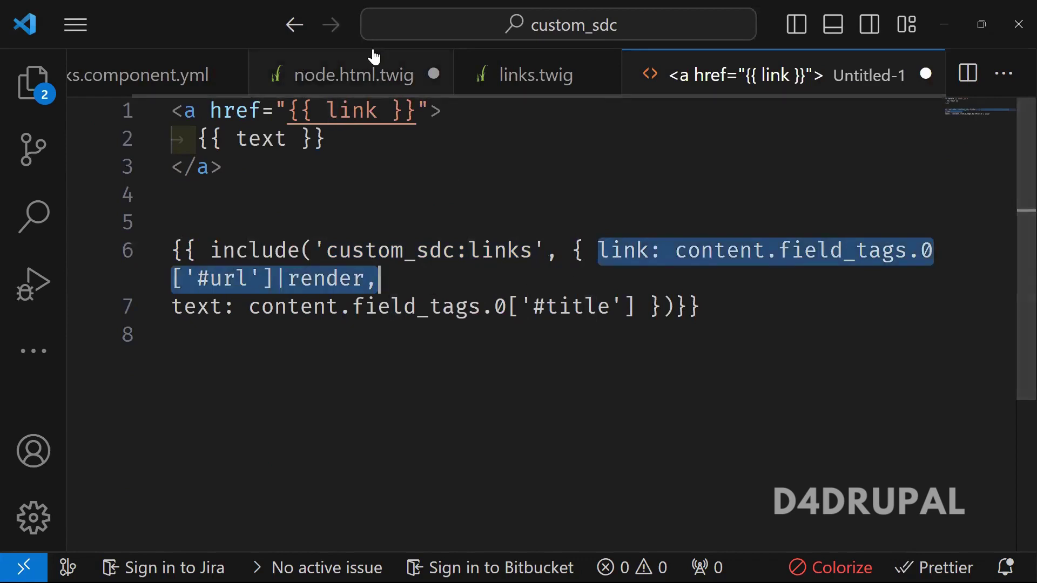
left_click(369, 71)
key("ctrl+v")
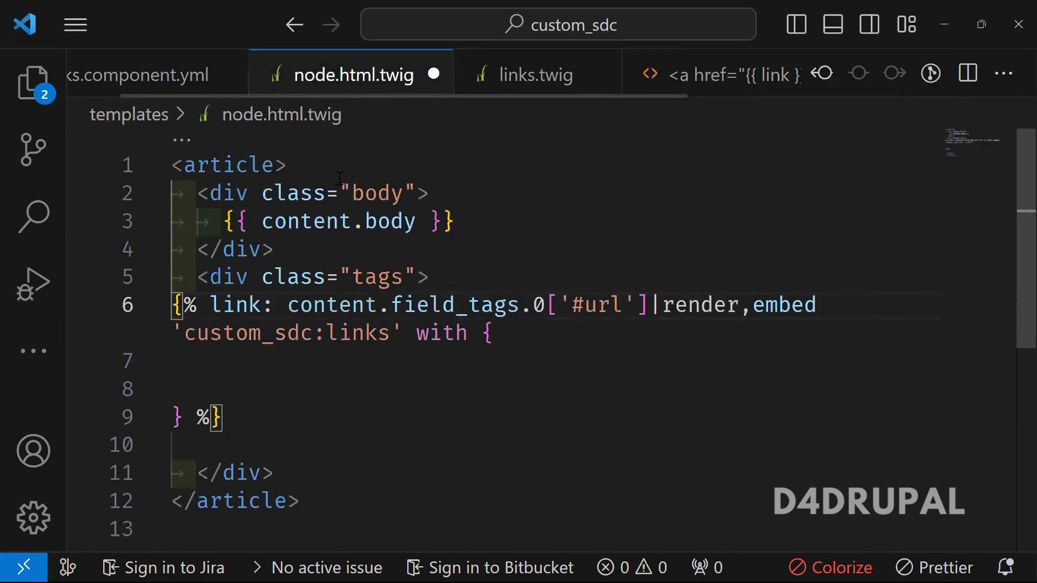
key("ctrl+z")
left_click(286, 359)
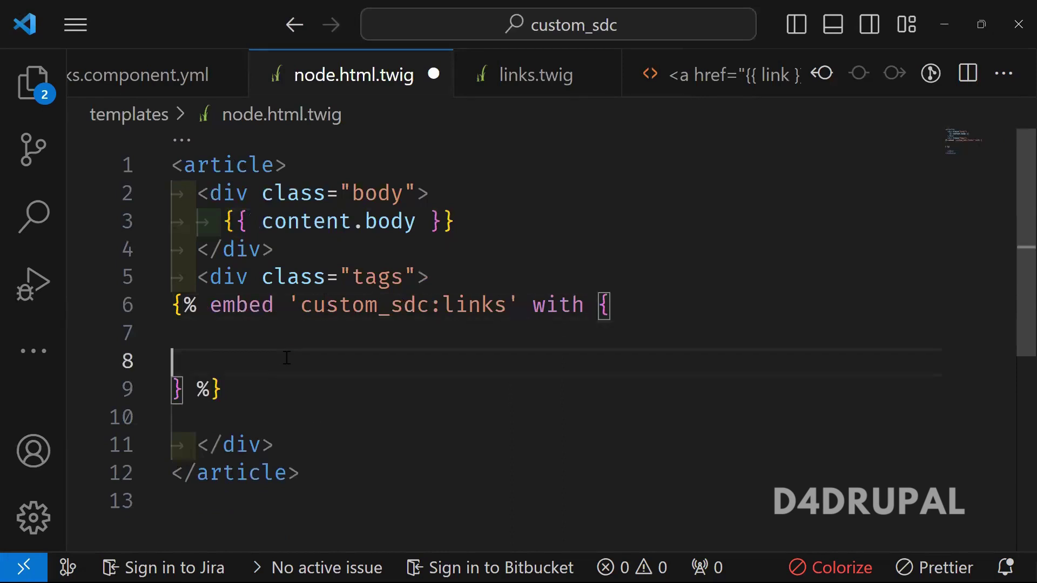
key("Tab")
key("BackSpace")
key("BackSpace")
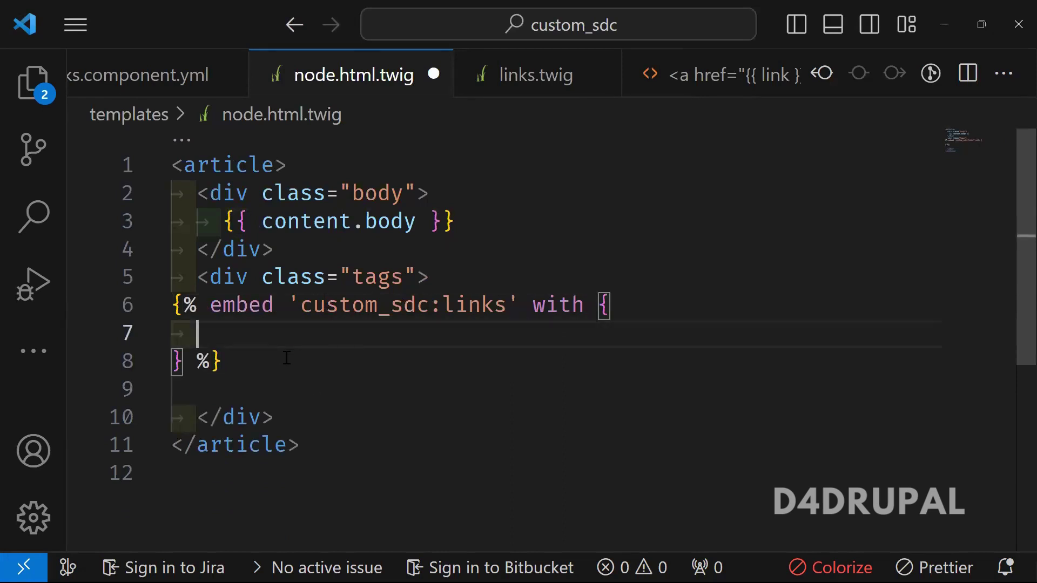
key("ctrl+v")
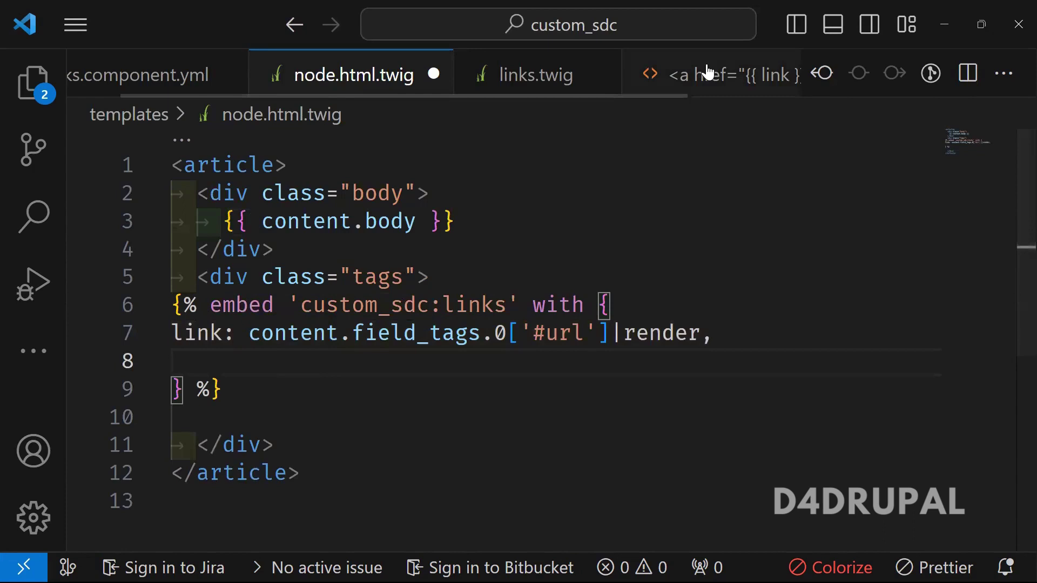
Paste the text parameter with the tag title below the link parameter, then indent both lines
left_click(689, 73)
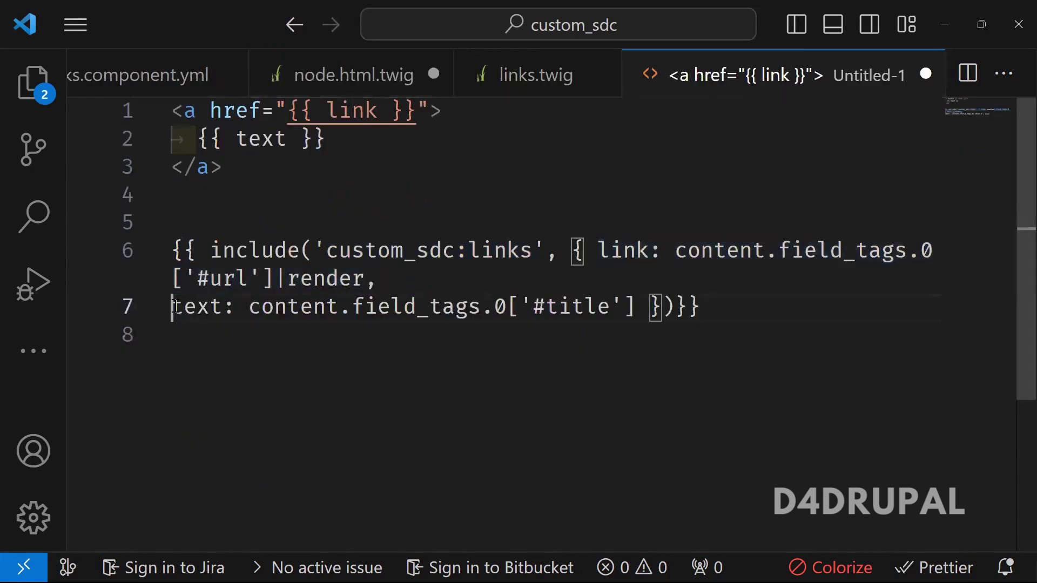
left_click_drag(171, 307, 639, 306)
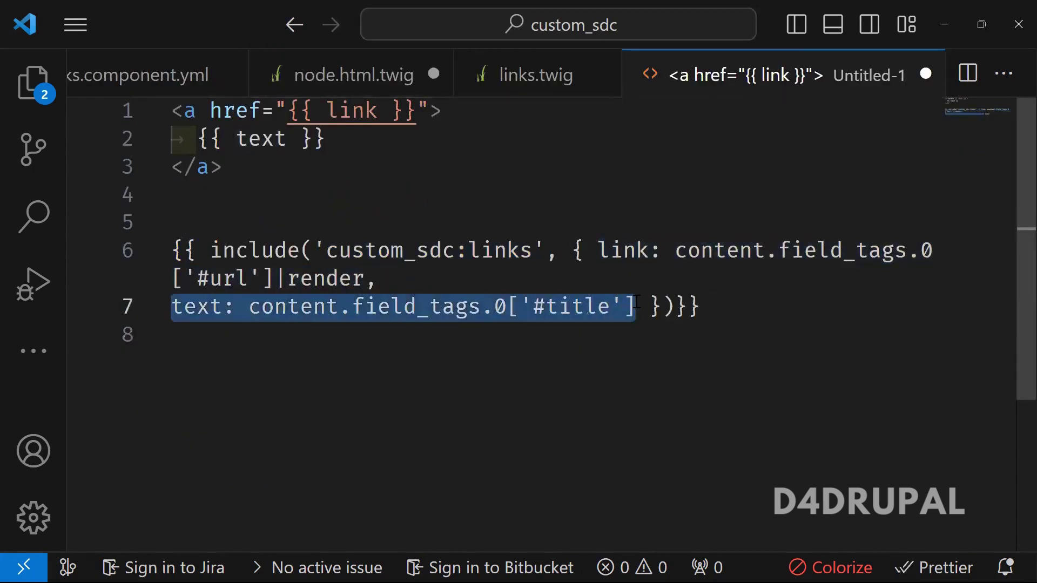
key("ctrl+c")
left_click(378, 73)
left_click(411, 361)
key("ctrl+v")
key("Return")
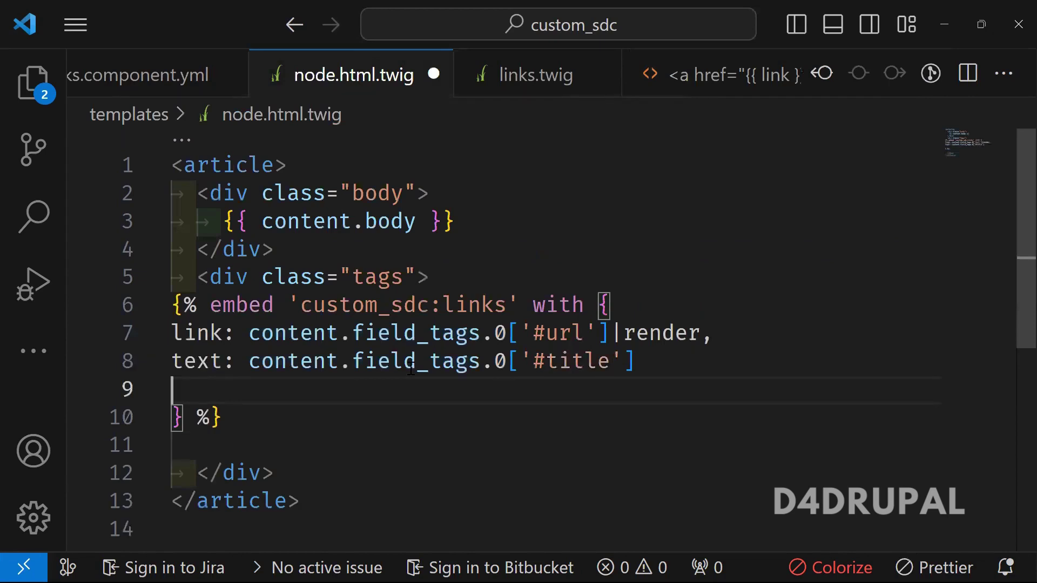
key("BackSpace")
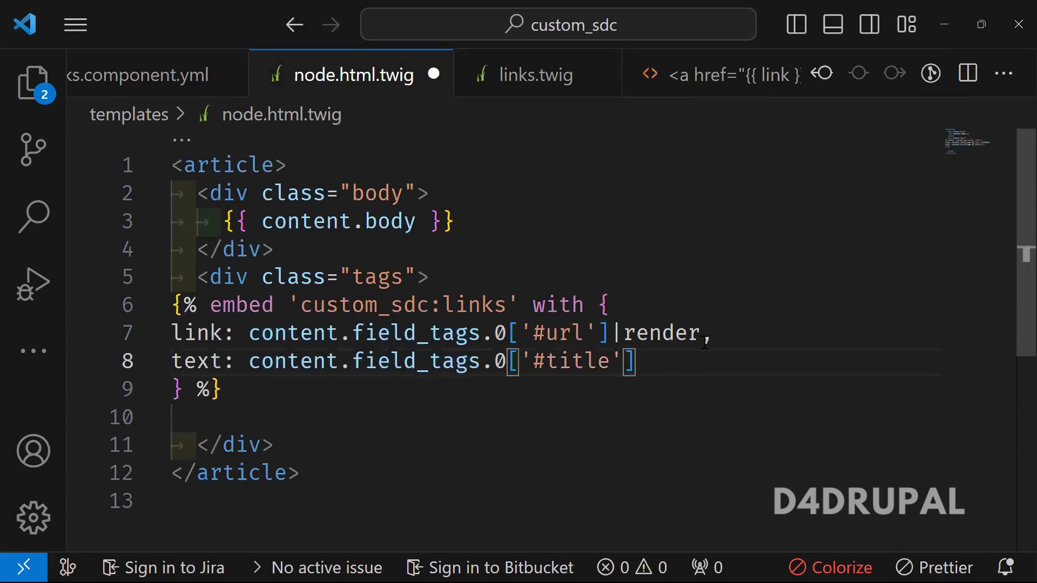
mouse_move(664, 361)
left_mouse_down()
mouse_move(254, 350)
mouse_move(171, 334)
left_mouse_up()
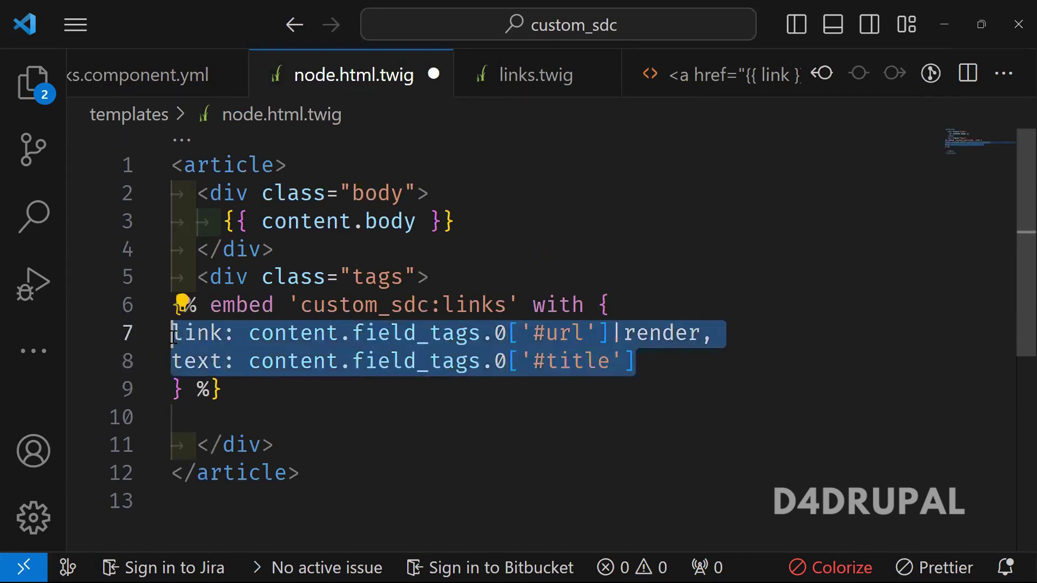
key("Tab")
left_click(220, 390)
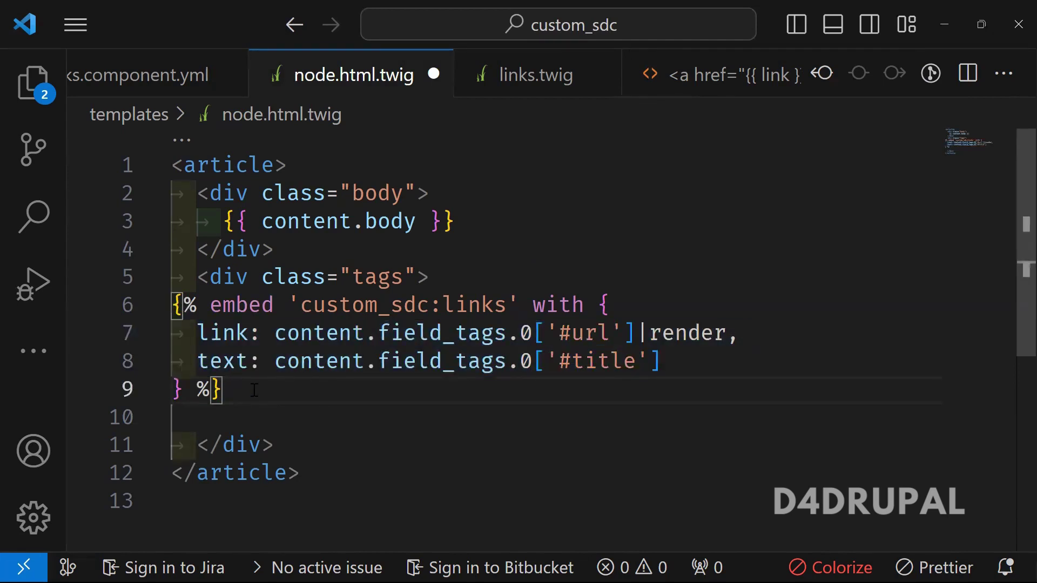
Add a closing {% endembed %} tag below the embed tag
key("Return")
key("Return")
type("{")
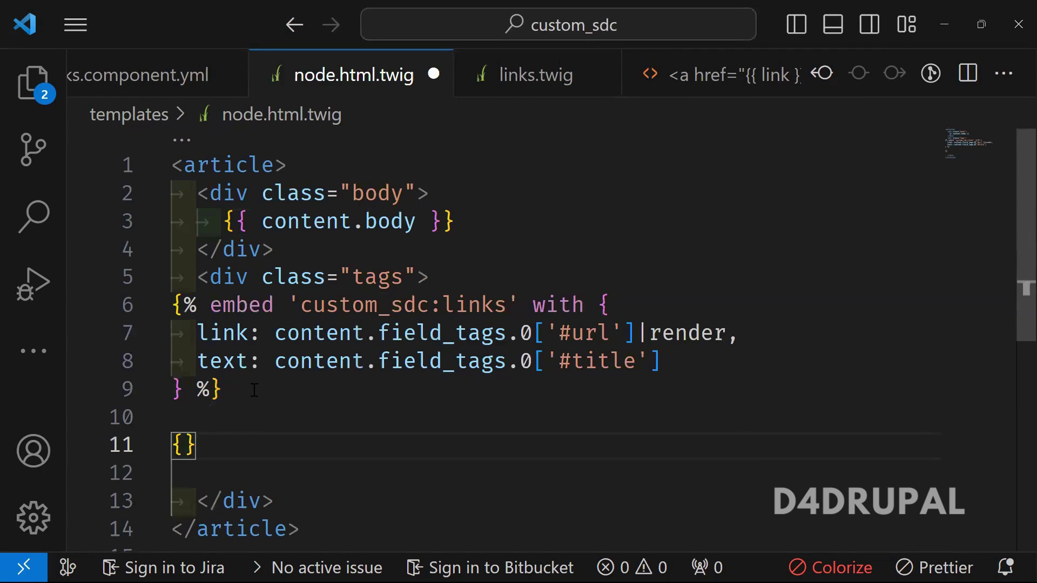
type("%%")
key("Left")
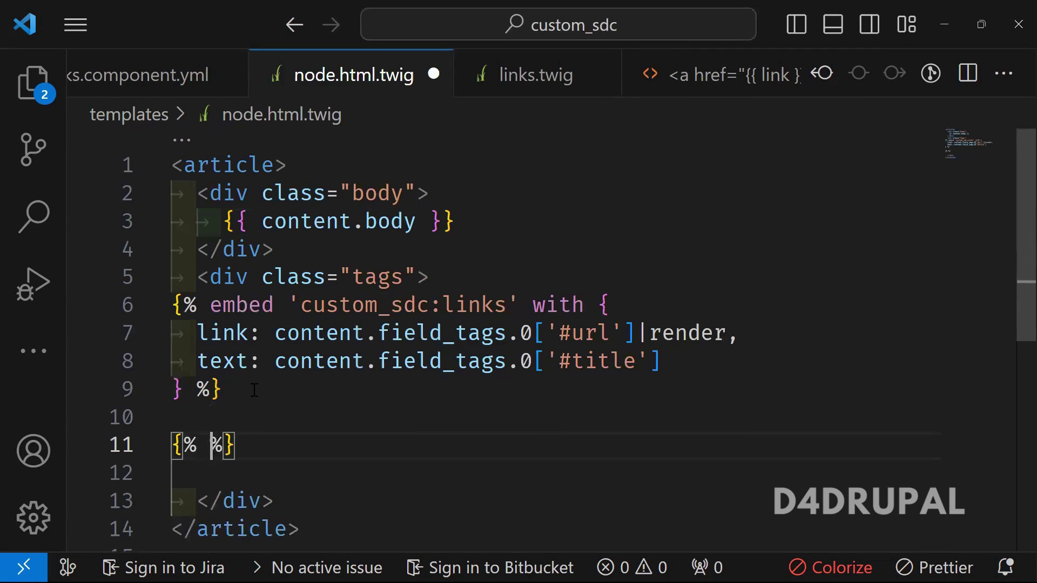
type("end")
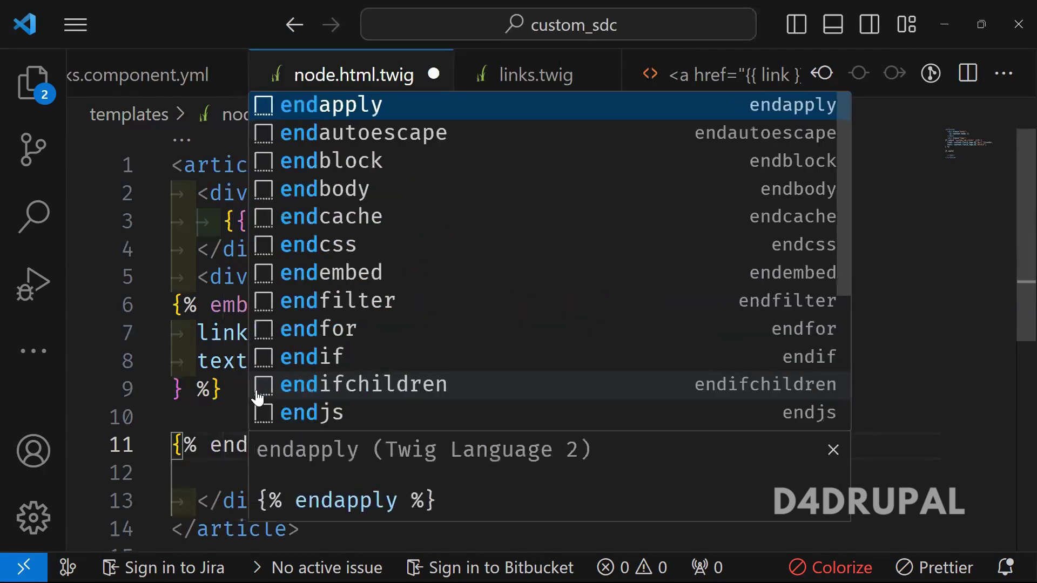
type("emb")
key("Return")
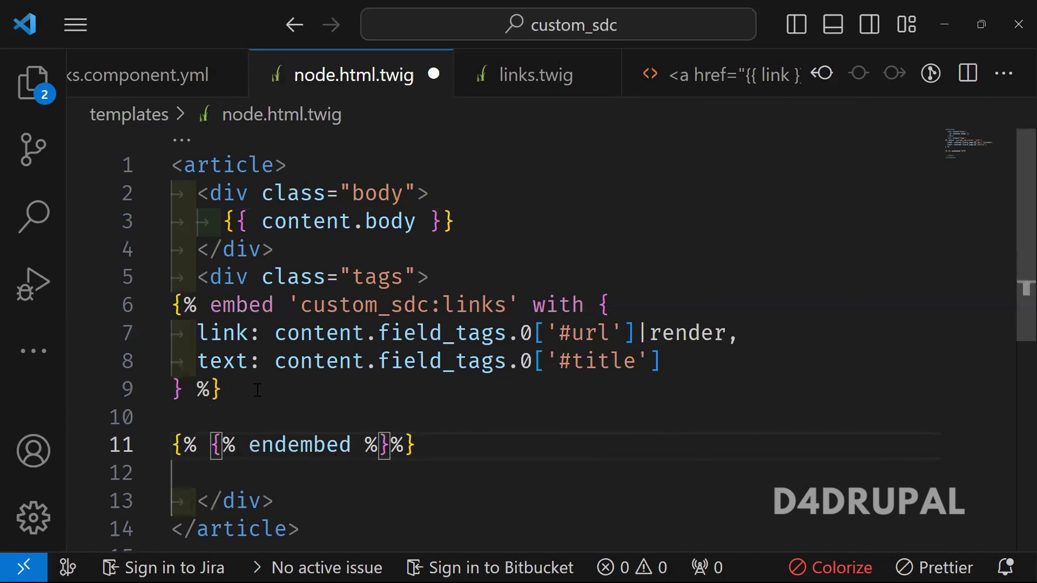
key("Delete")
key("Delete")
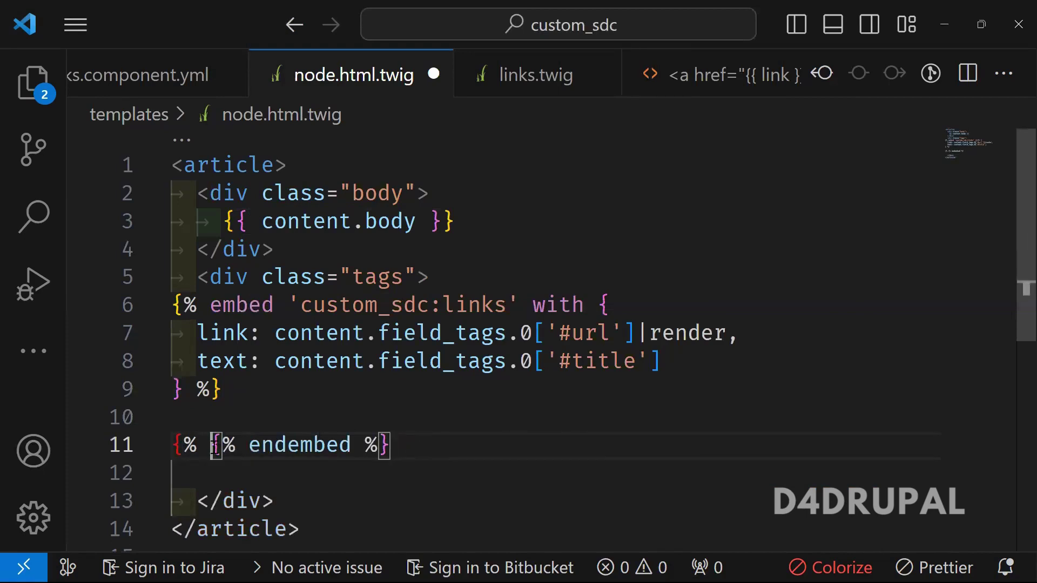
Delete the stray '{%' on line 11 and insert a blank line after line 9
left_click_drag(209, 445, 173, 445)
key("BackSpace")
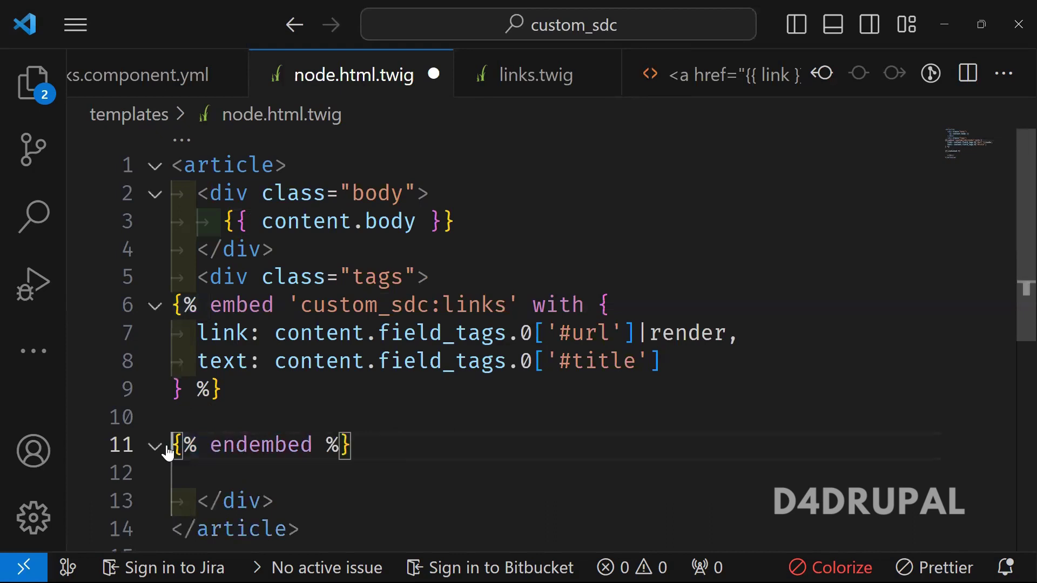
left_click(240, 379)
key("Return")
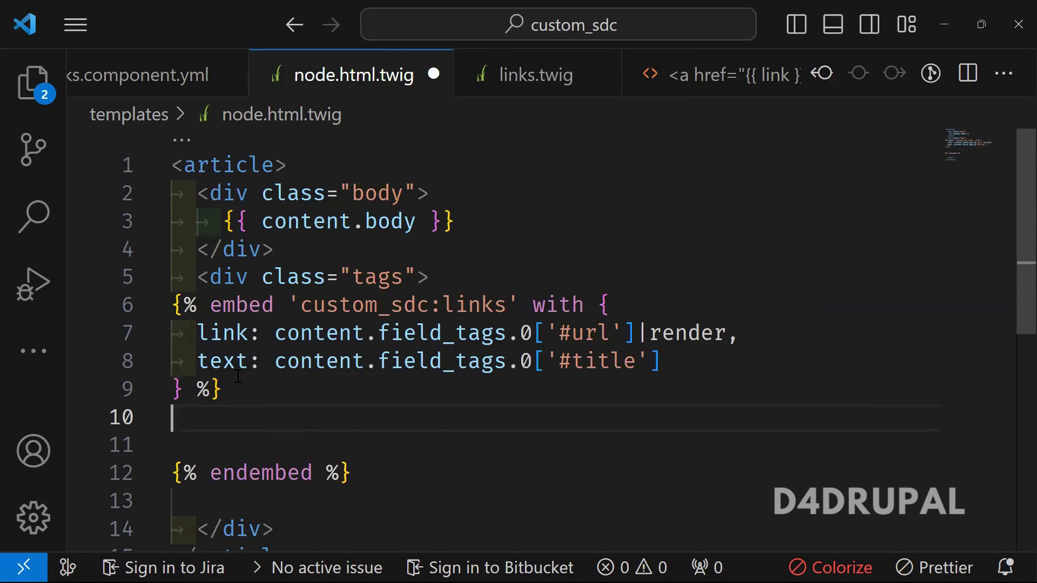
Insert the Twig block/endblock snippet on line 10 and remove the extra braces
key("Return")
key("BackSpace")
type("{")
type("bloc")
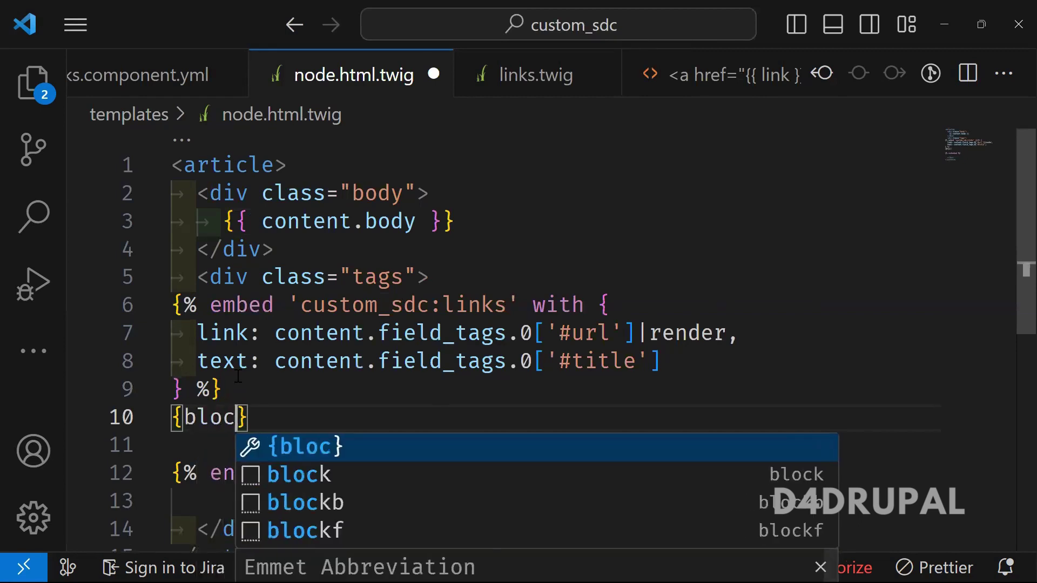
key("Down")
key("Return")
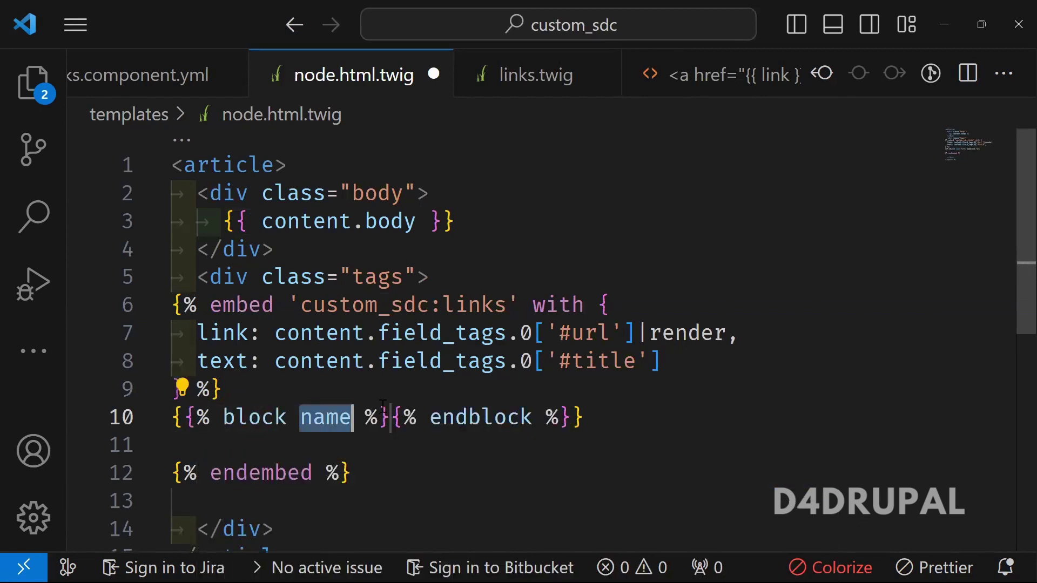
left_click(594, 416)
key("BackSpace")
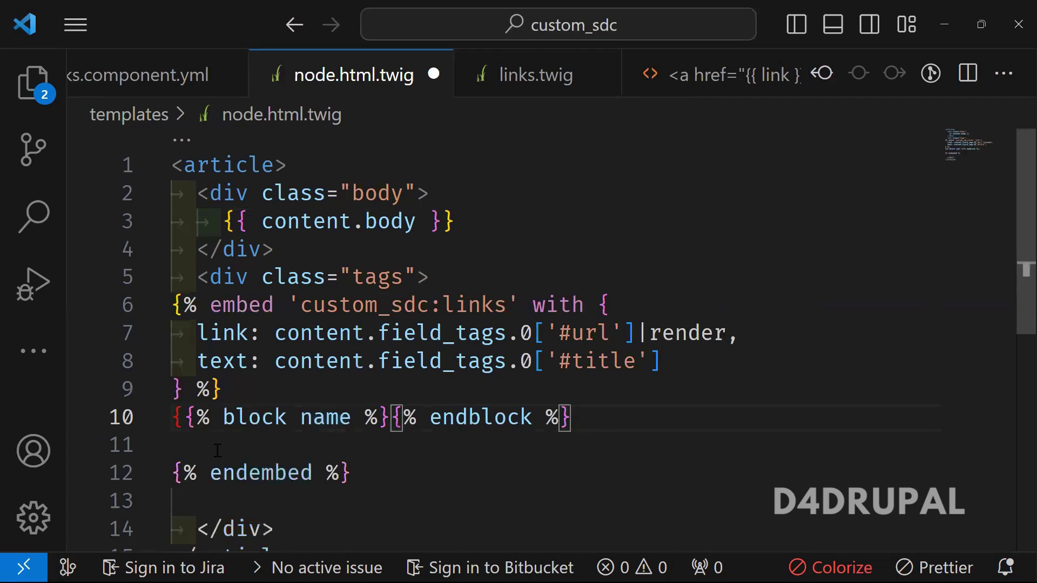
left_click(187, 417)
key("BackSpace")
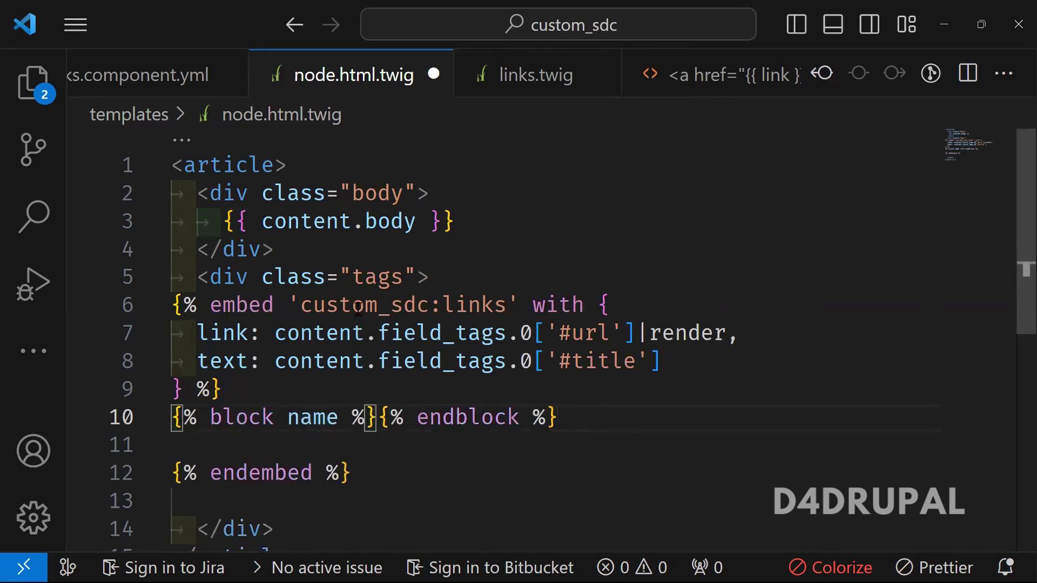
Rename the block to link_content, copied from links.twig, and put endblock on its own line
left_click(538, 73)
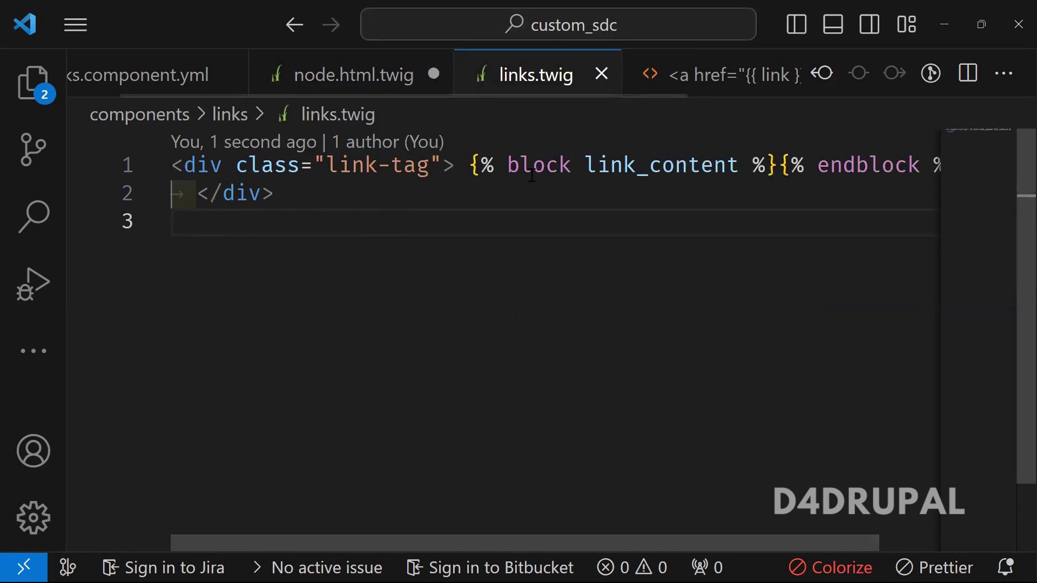
left_click_drag(585, 165, 738, 165)
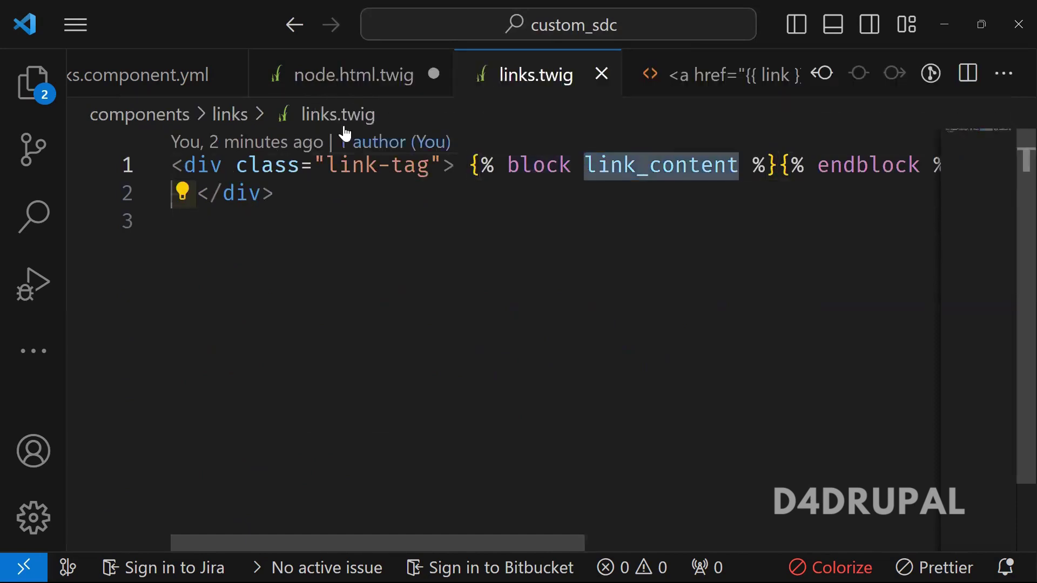
left_click(356, 75)
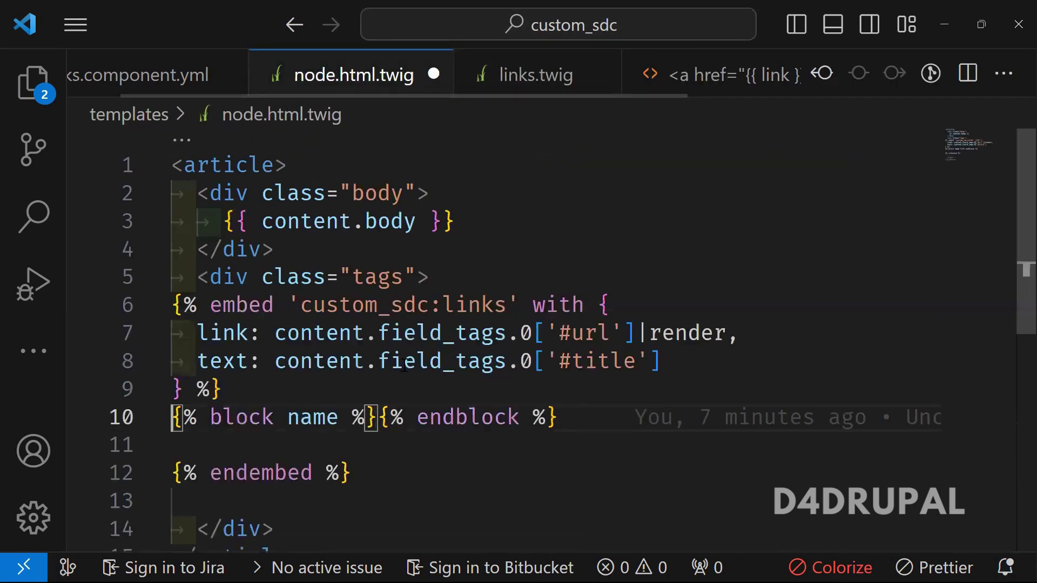
double_click(314, 419)
key("ctrl+v")
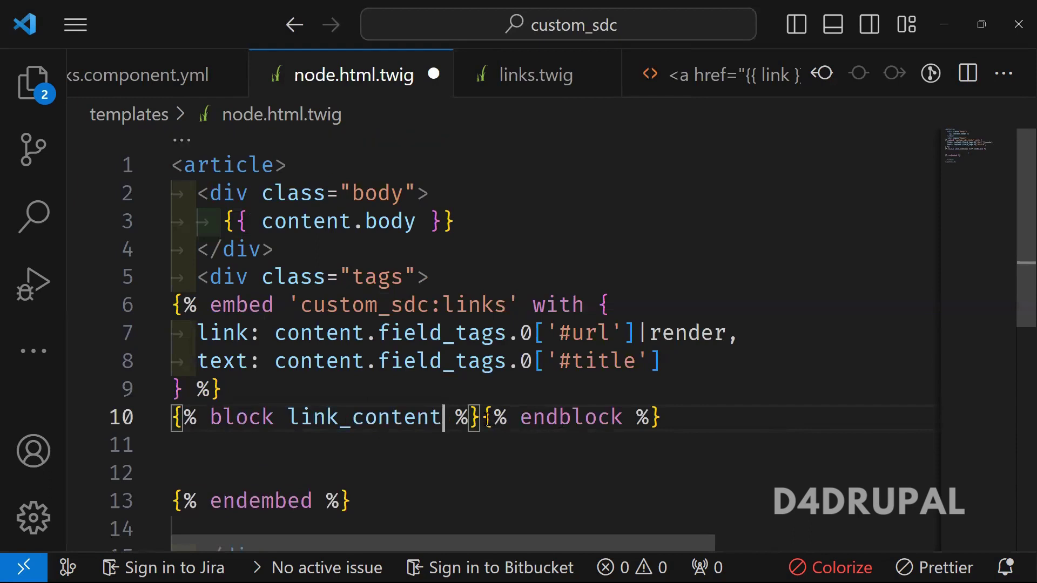
left_click(483, 418)
key("Return")
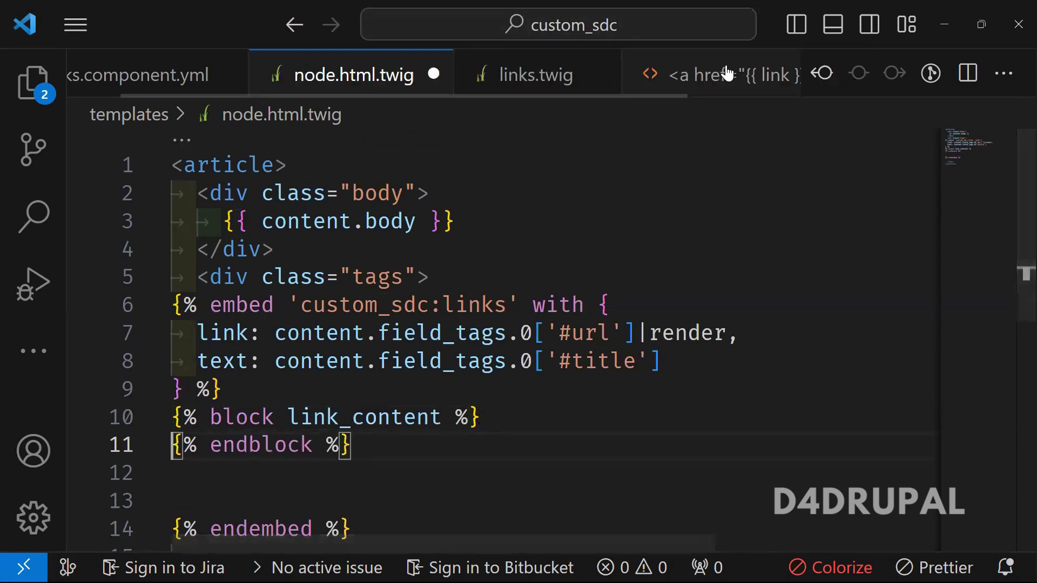
left_click(727, 75)
Cut the three anchor snippet lines and close the scratch file without saving
left_click_drag(223, 167, 160, 97)
key("ctrl+c")
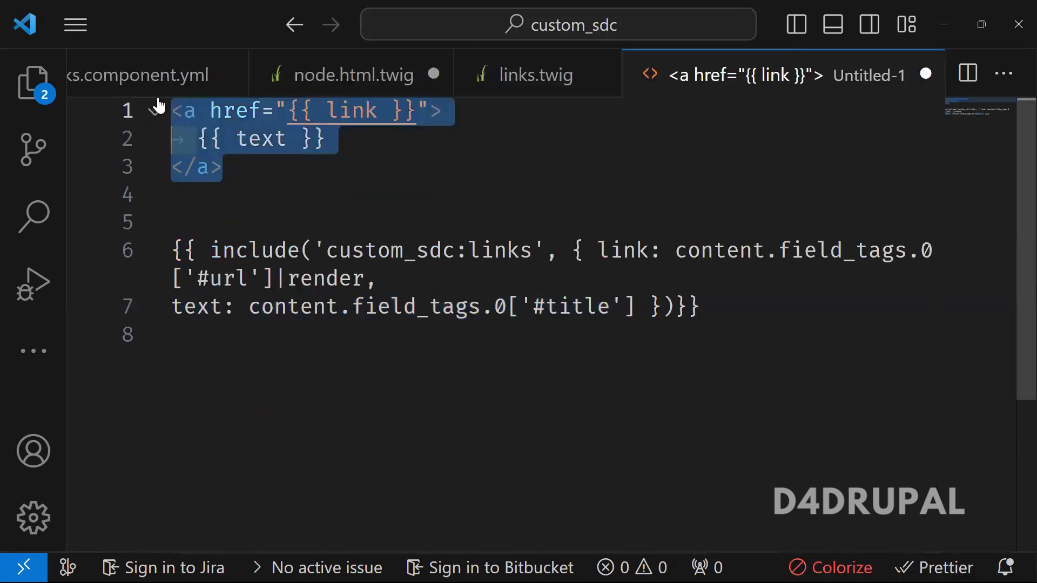
key("BackSpace")
key("ctrl+w")
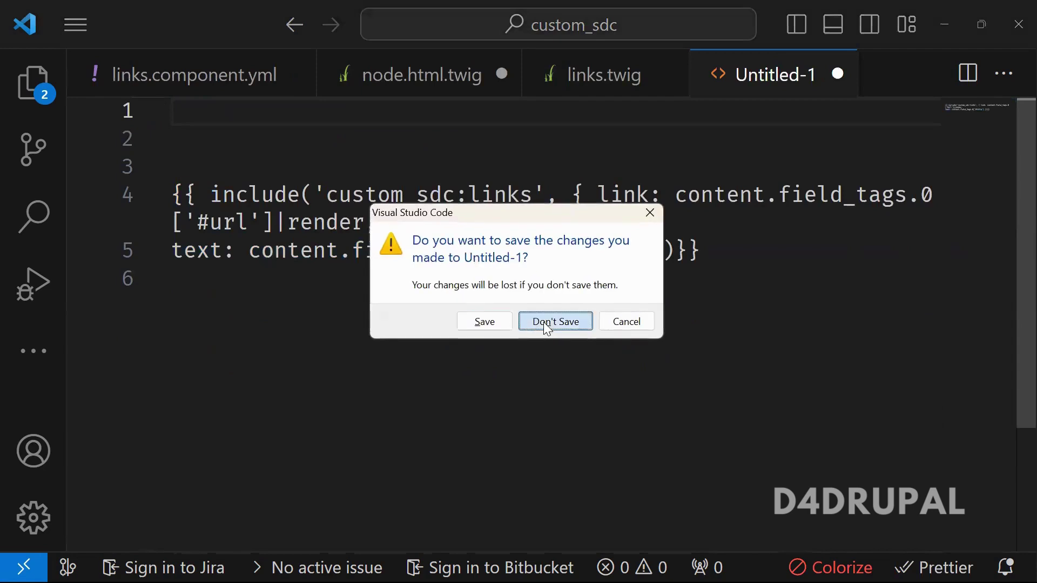
left_click(544, 322)
Paste the anchor snippet inside the link_content block and remove the extra blank lines
left_click(523, 414)
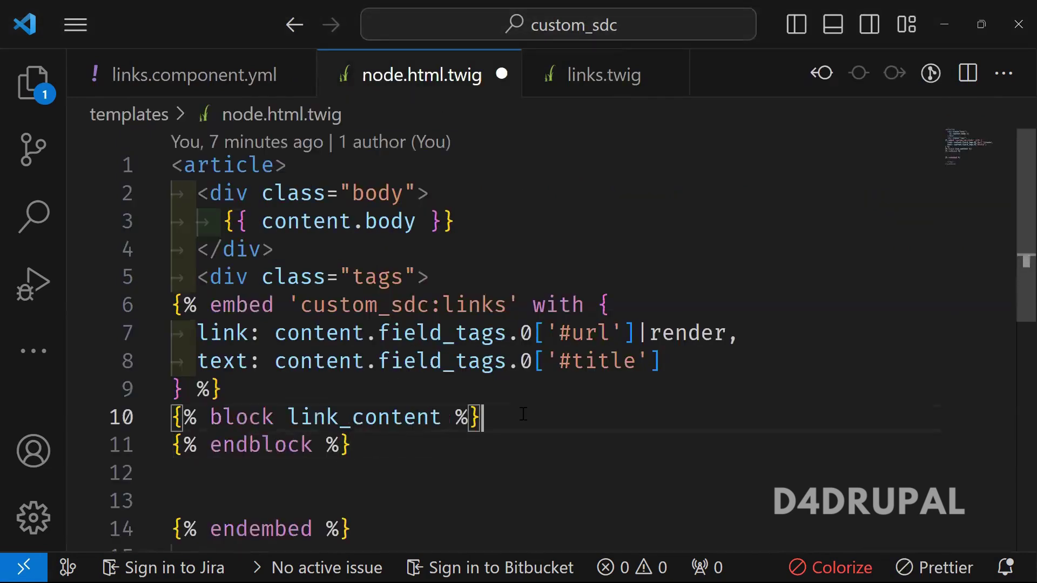
key("Return")
key("ctrl+v")
key("Down")
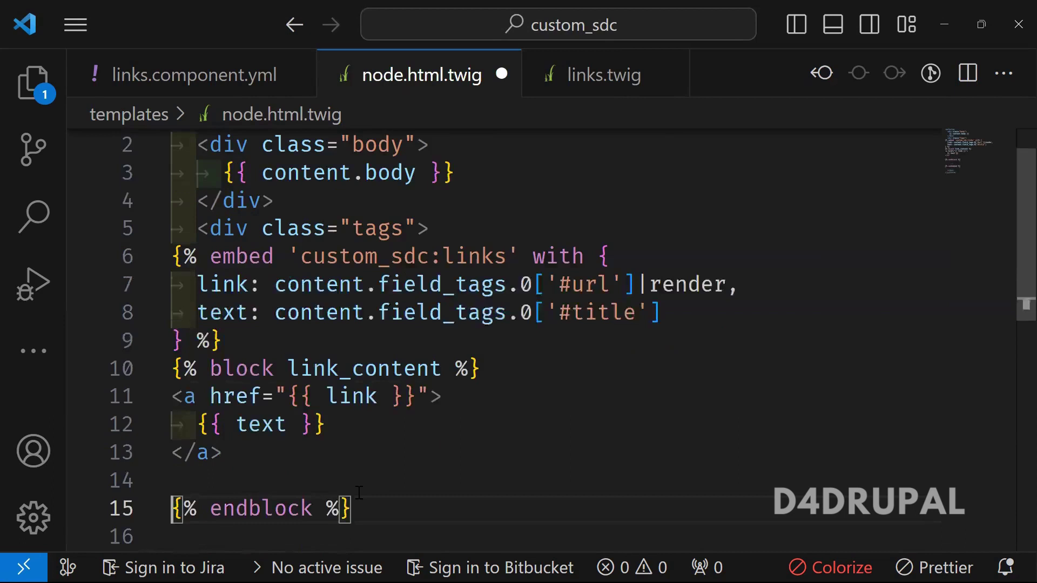
key("Down")
key("Down")
key("Down")
key("Down")
key("Down")
key("Down")
left_click(284, 368)
key("BackSpace")
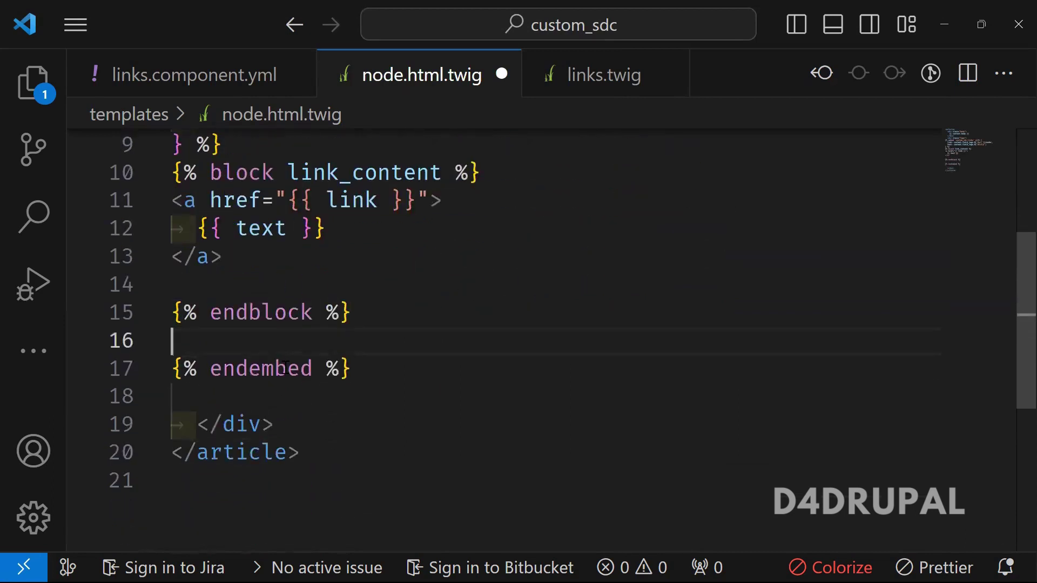
key("BackSpace")
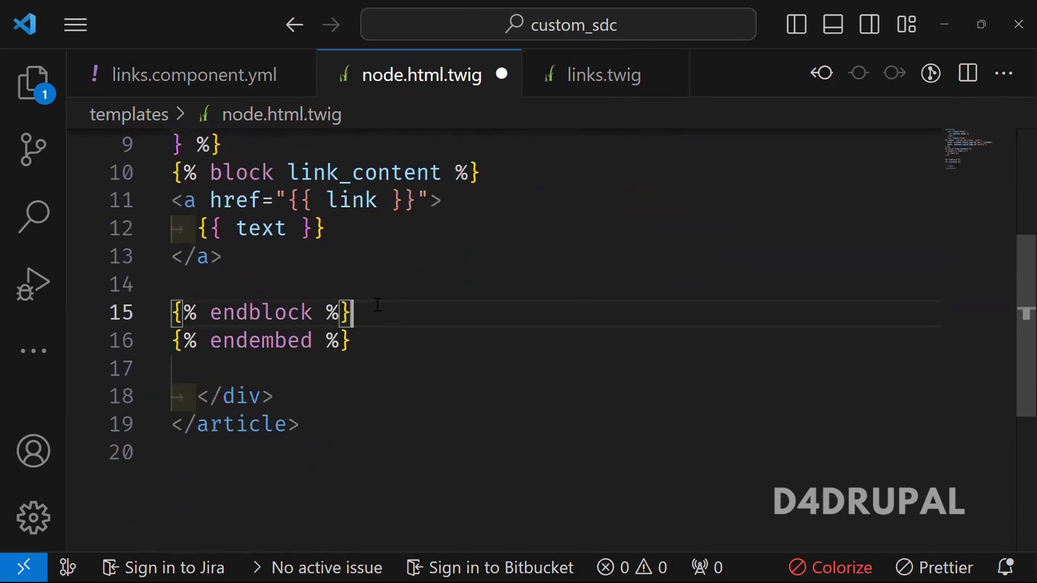
Indent the link_content block lines one level and save the reformatted template
left_click(174, 173, "shift")
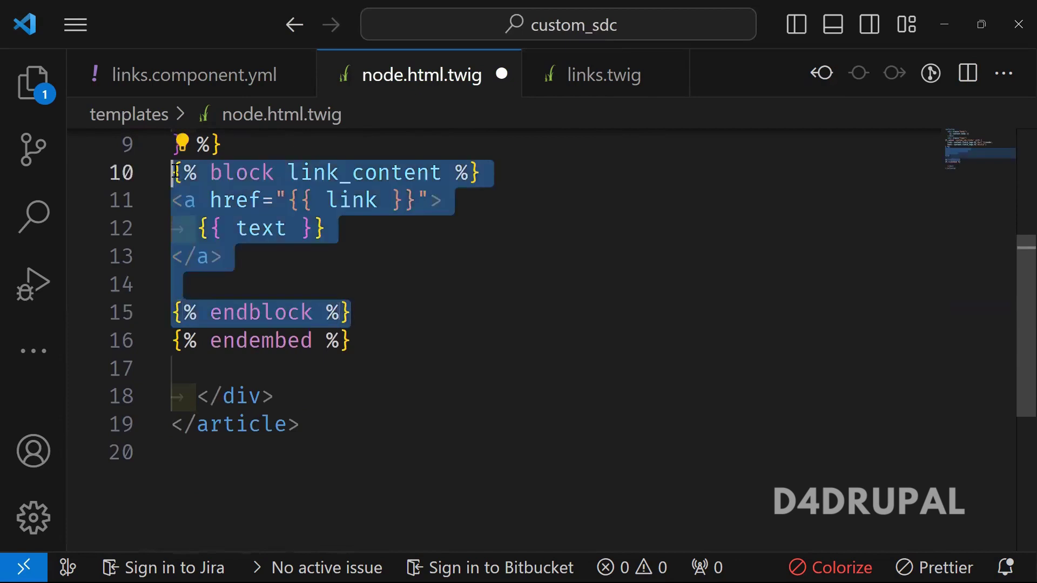
key("Tab")
left_click(259, 284)
key("BackSpace")
key("ctrl+s")
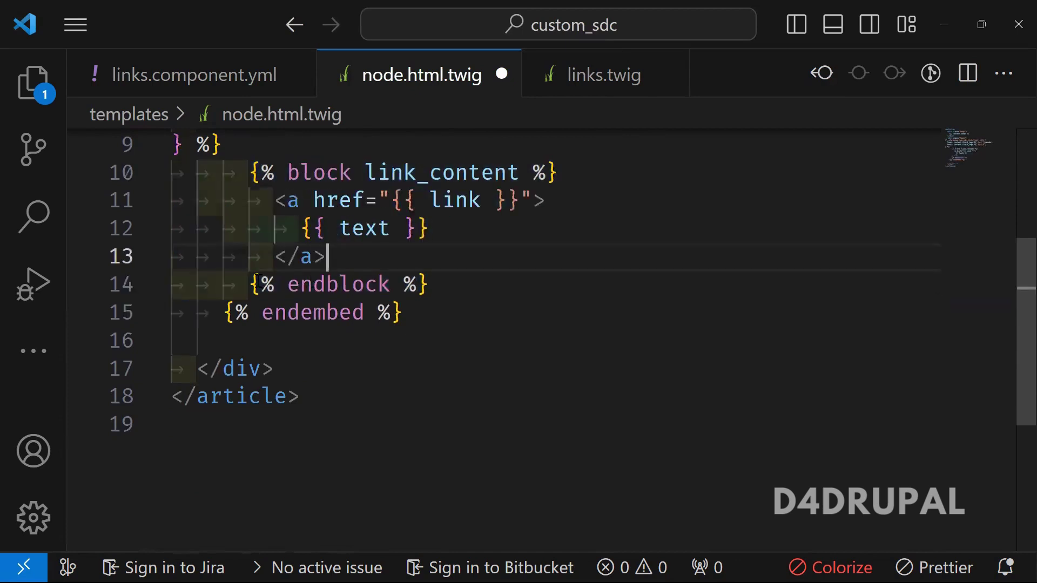
key("ctrl+z")
key("Up")
key("Up")
key("Up")
key("Up")
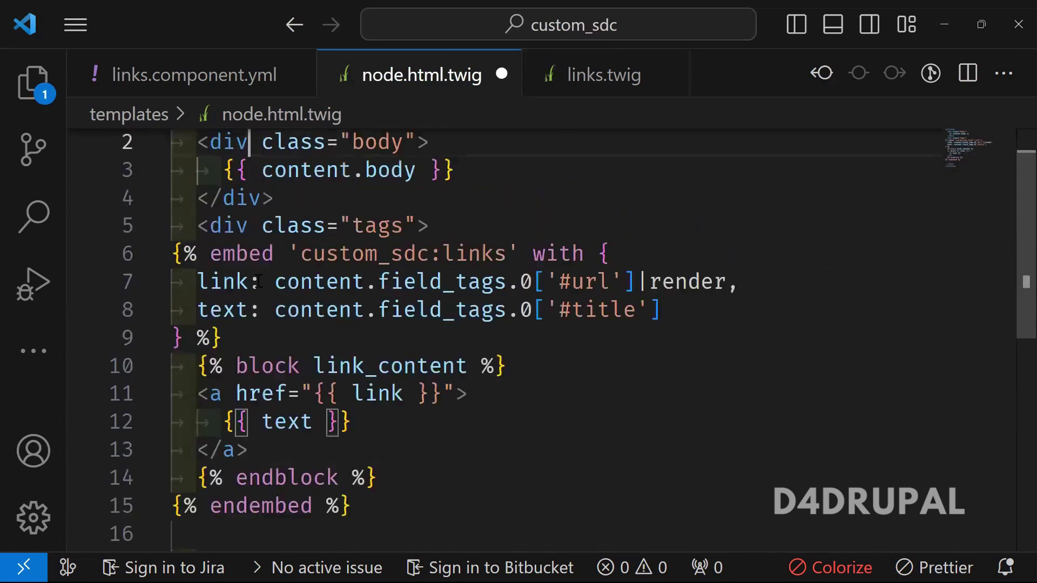
left_click(274, 329)
key("ctrl+s")
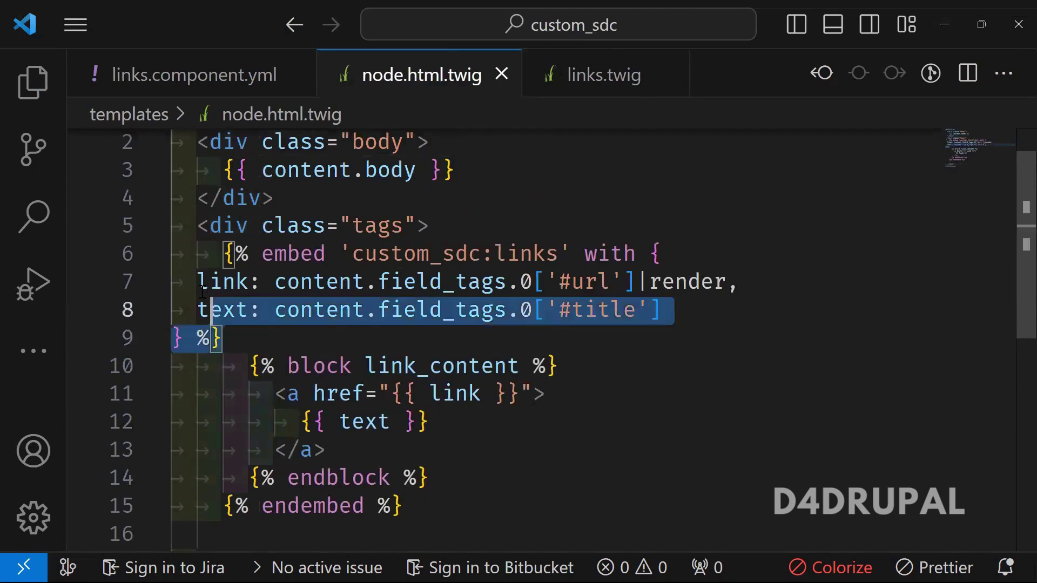
Indent the embed's variable lines and save node.html.twig
left_click_drag(233, 333, 194, 283)
key("Tab")
key("ctrl+s")
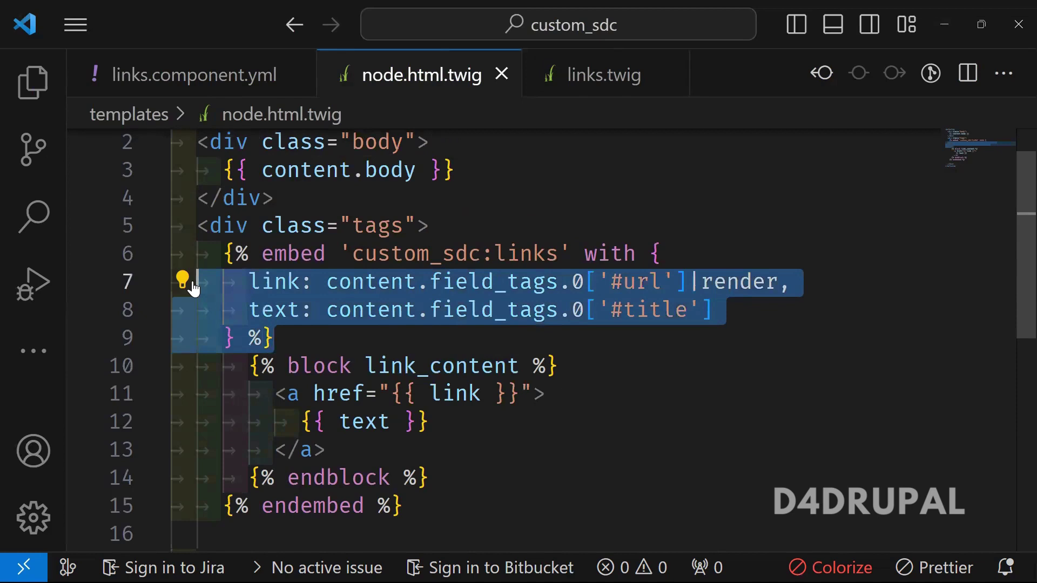
left_click(329, 346)
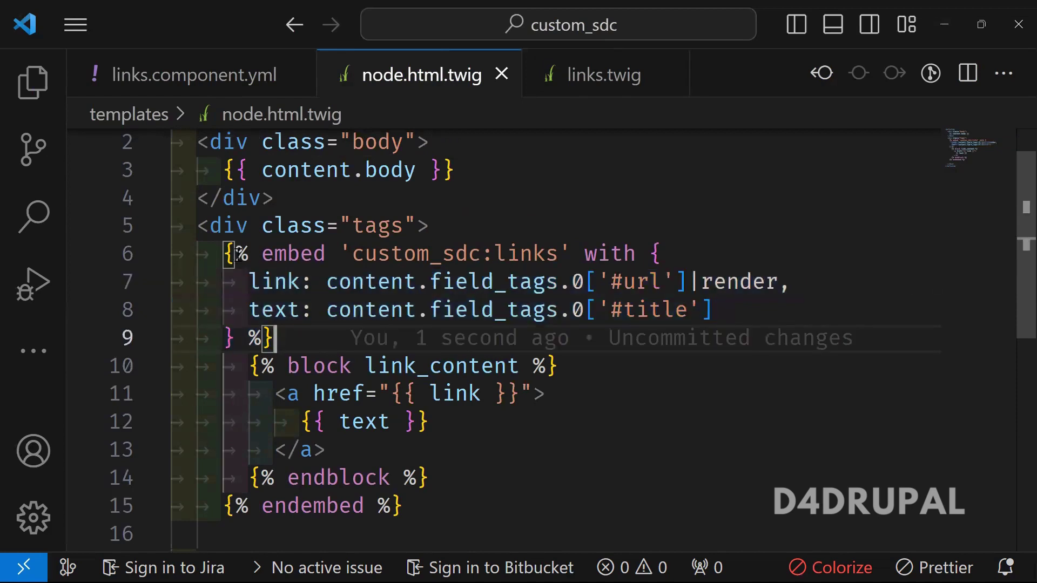
Highlight embed, block, the component name, with, and the link and text variables
left_click_drag(249, 254, 328, 255)
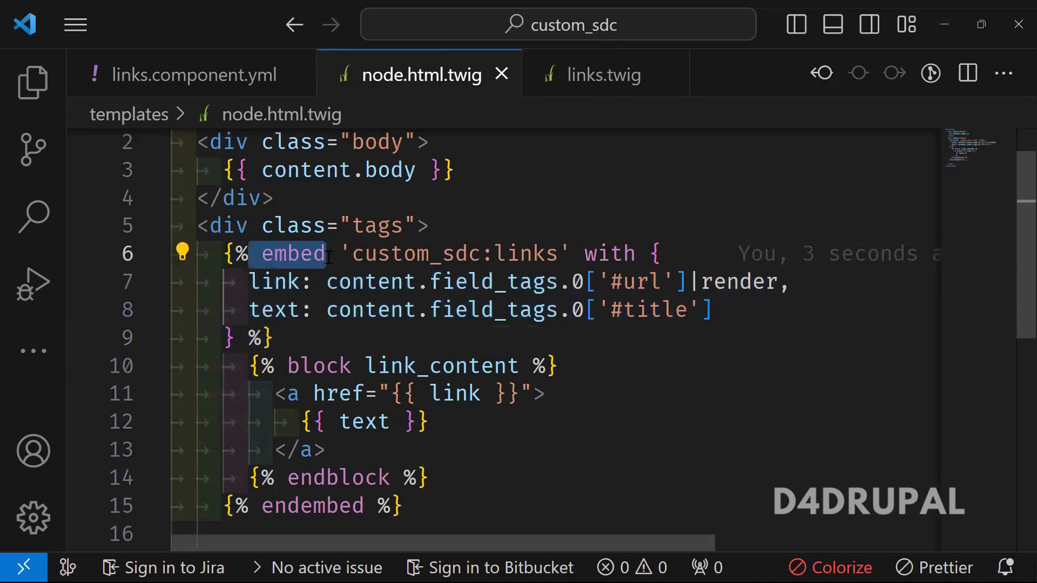
left_click_drag(286, 367, 353, 367)
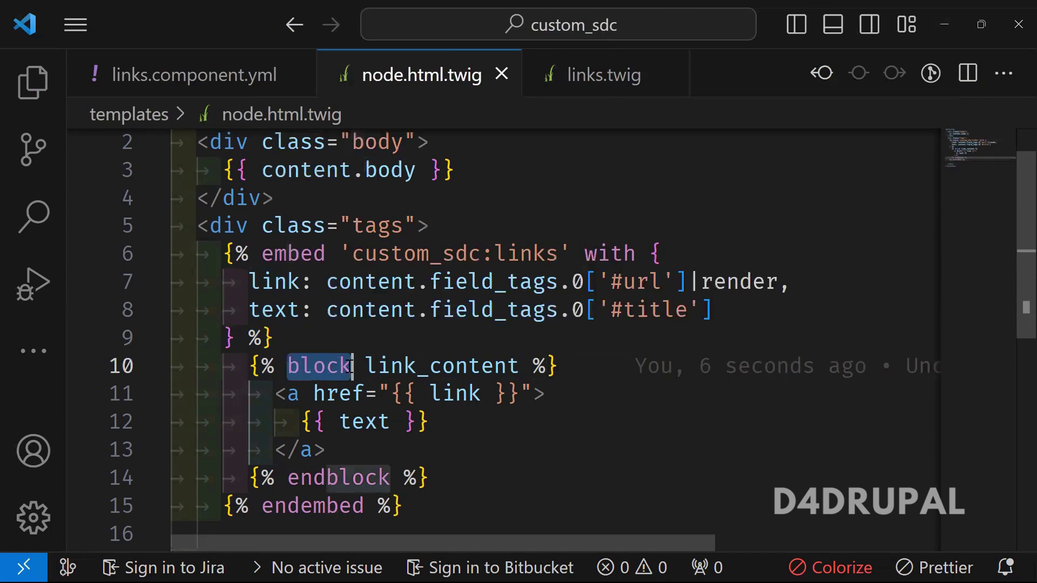
left_click_drag(365, 253, 546, 255)
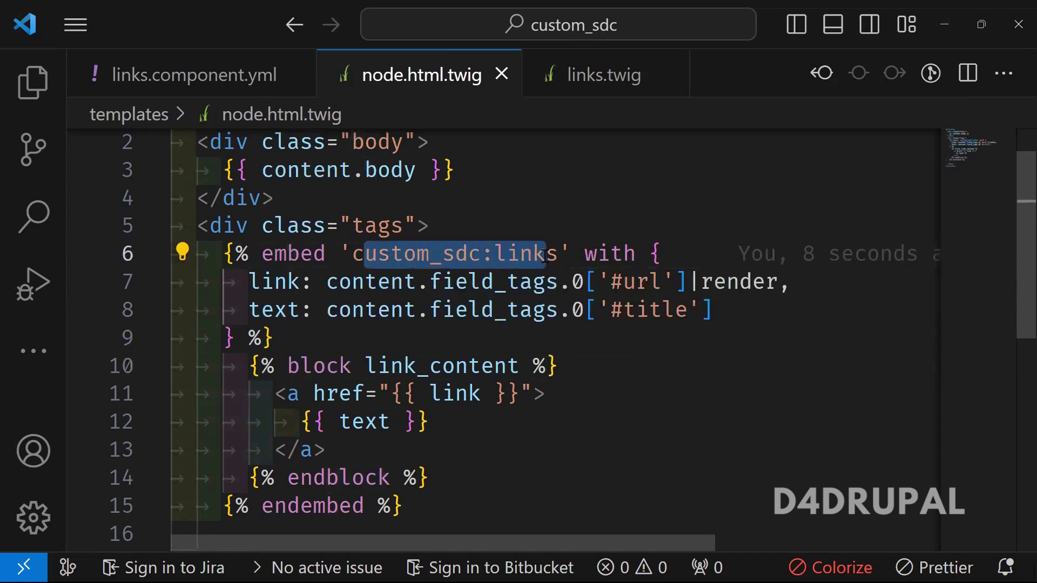
double_click(616, 253)
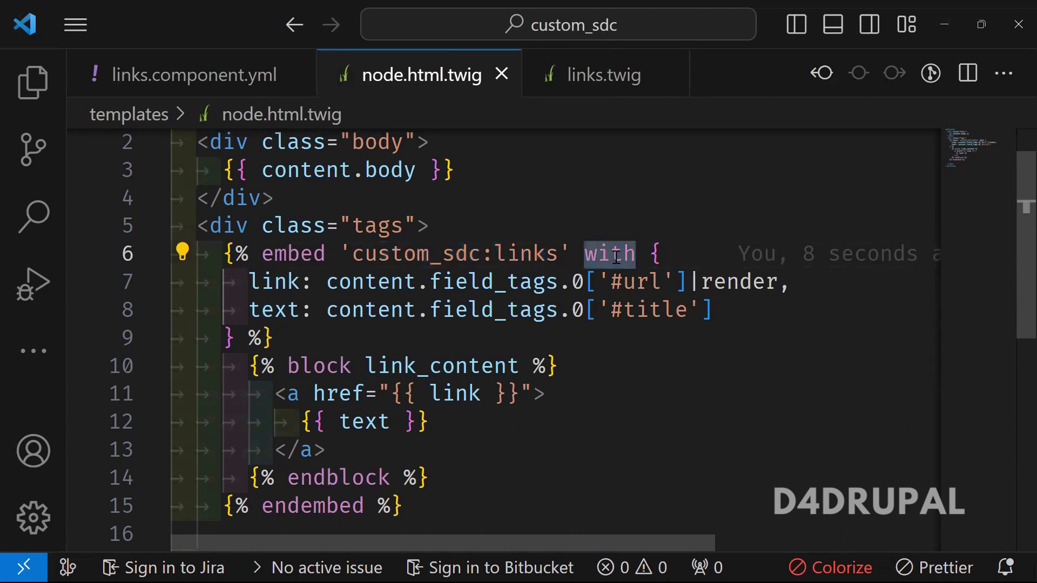
left_click_drag(721, 319, 352, 281)
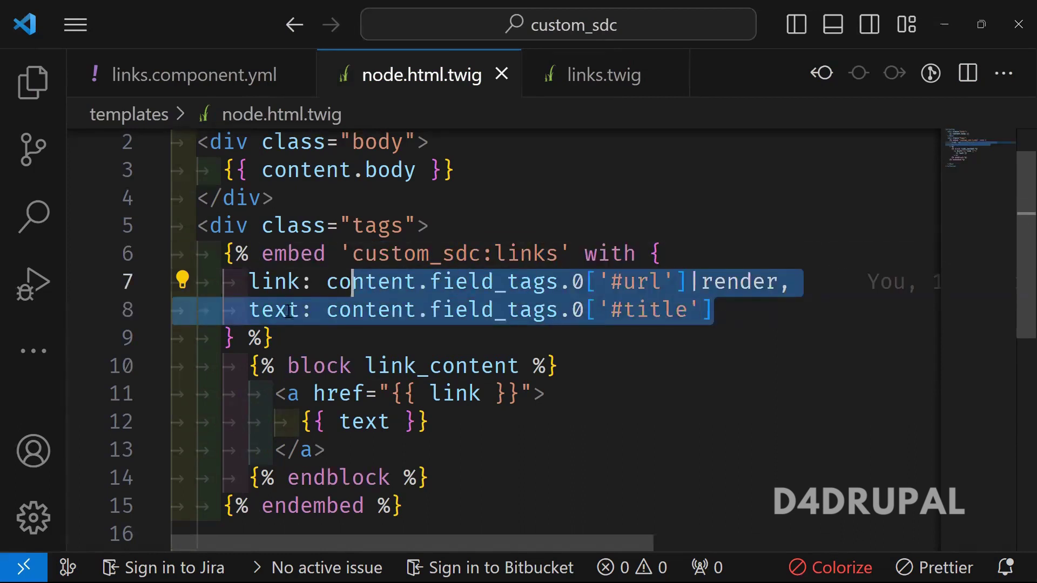
double_click(318, 367)
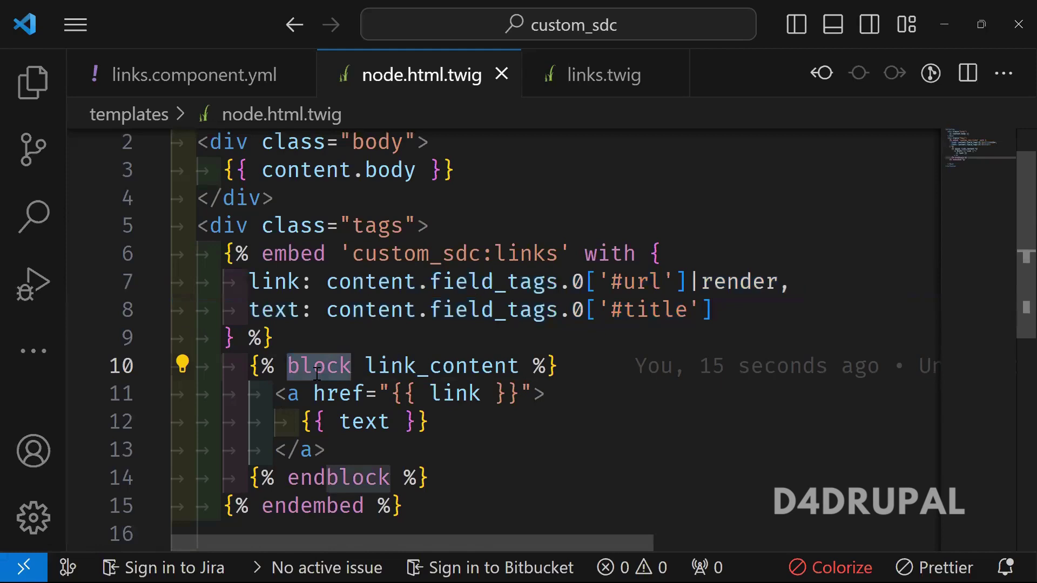
Compare with links.twig's link_content definition, then review the anchor's link and text on lines 11-13
left_click(583, 75)
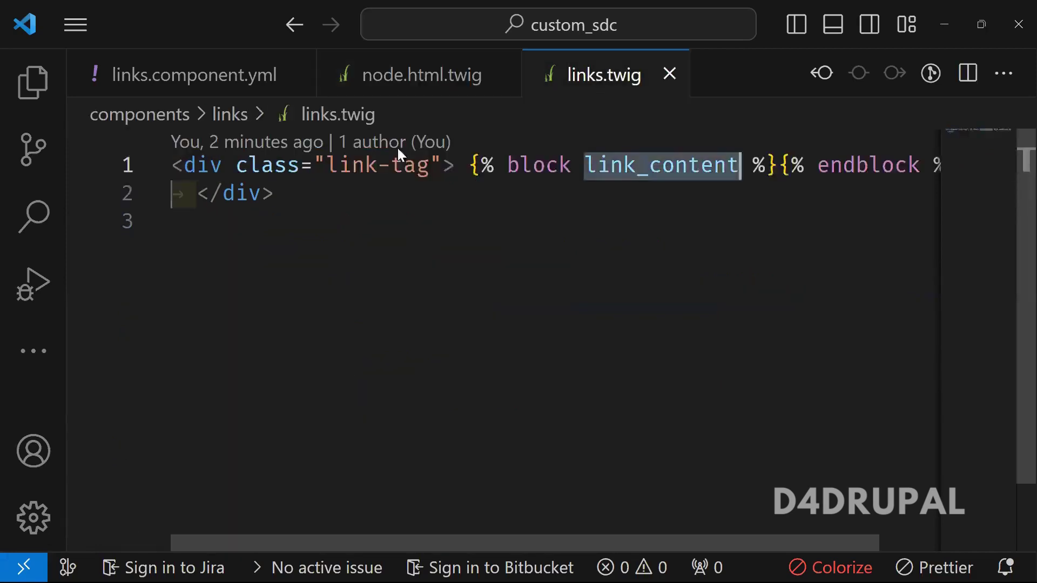
left_click_drag(468, 166, 843, 165)
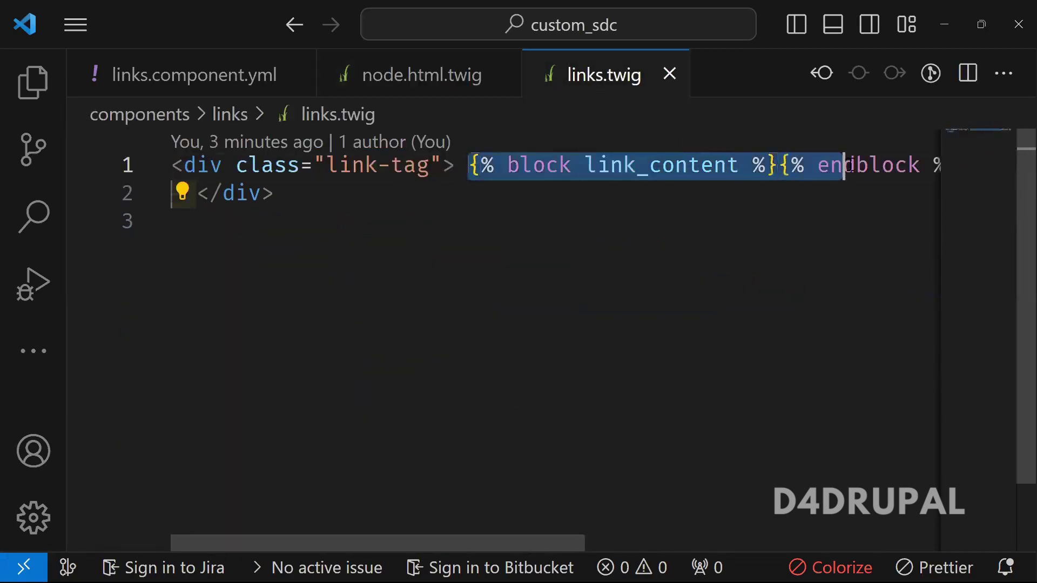
left_click(405, 74)
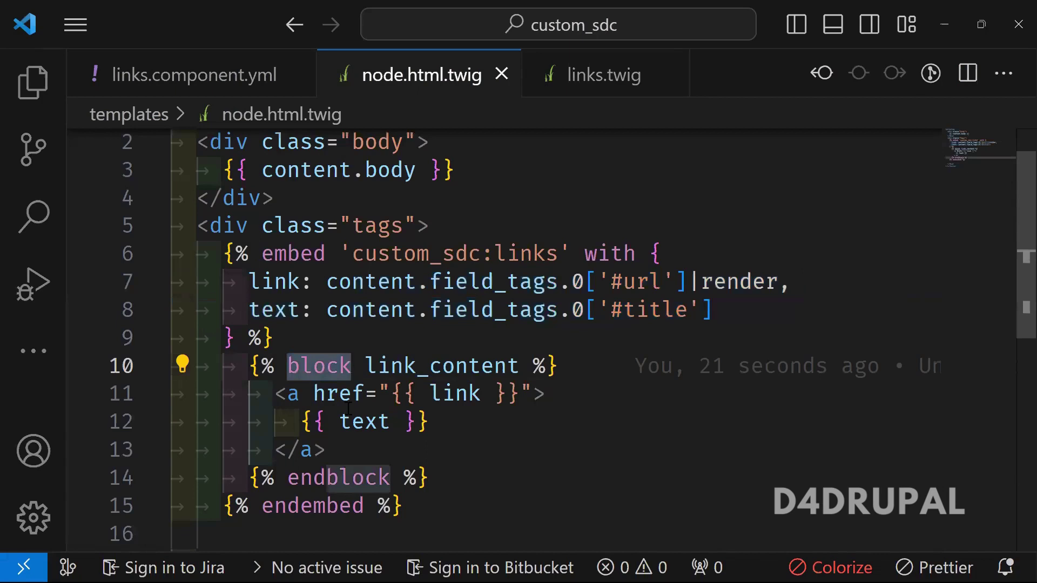
left_click(276, 394)
left_click(342, 451, "shift")
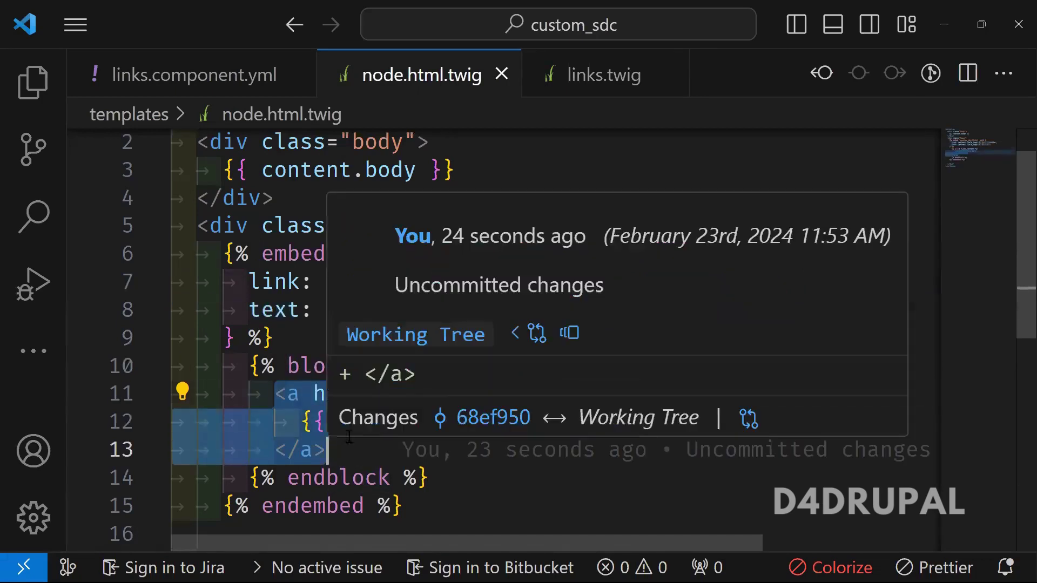
key("Up")
left_click(432, 394)
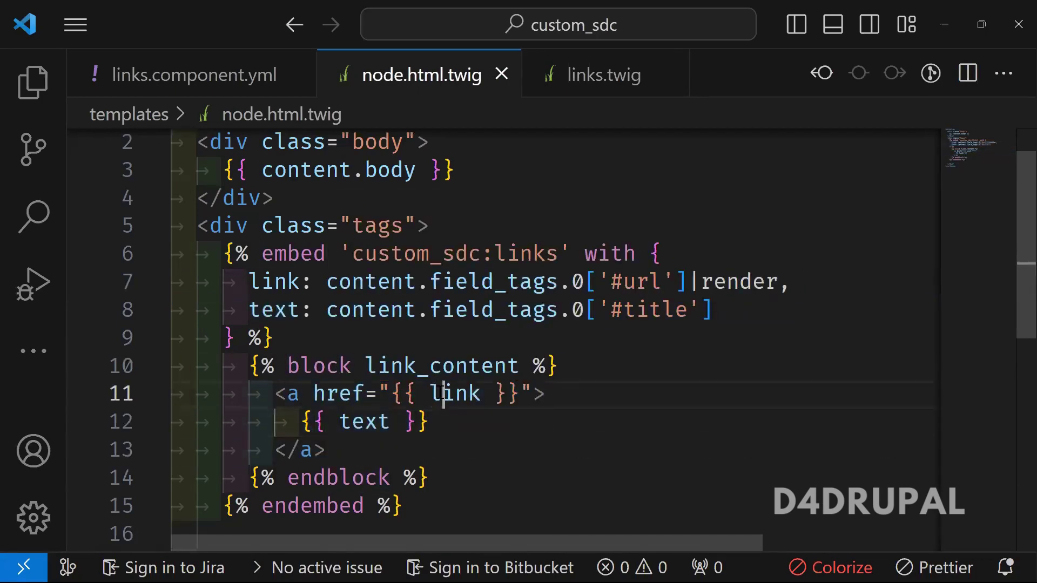
left_click(365, 421)
Add class="red" after <a on line 11, save node.html.twig, and reopen links.component.yml
left_click(301, 394)
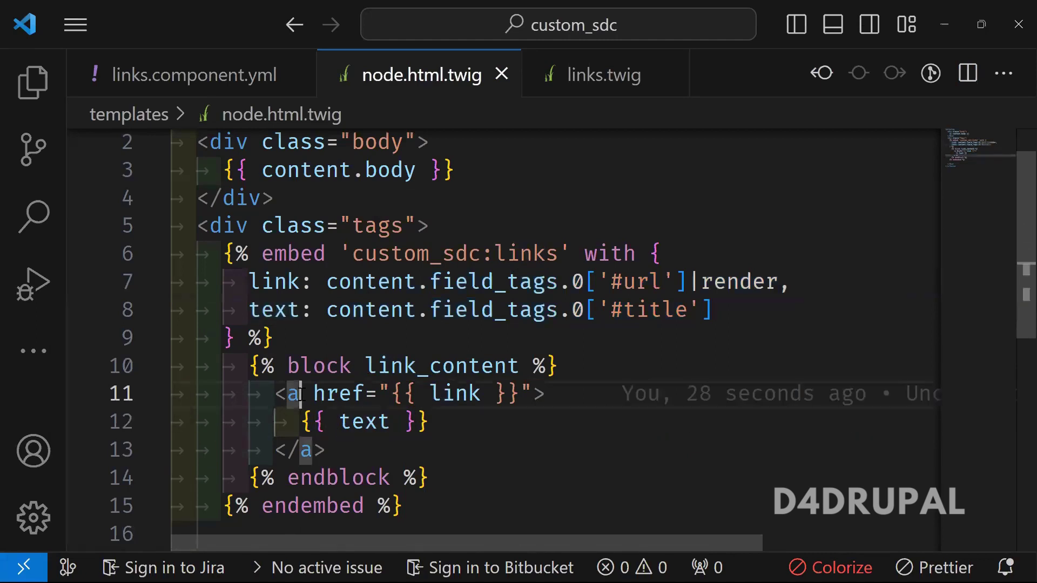
type("class=")
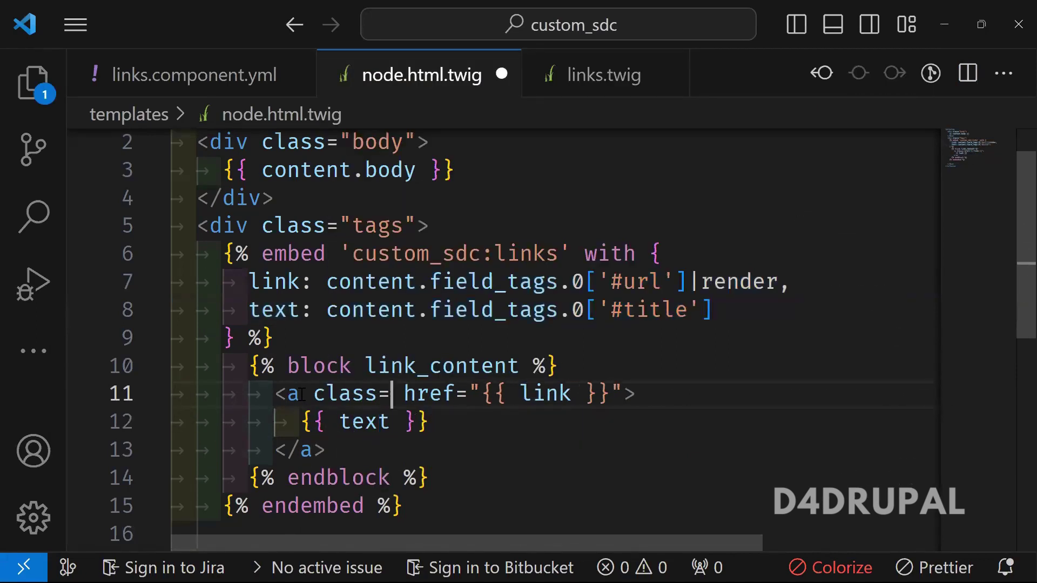
type("\"red\"")
key("ctrl+s")
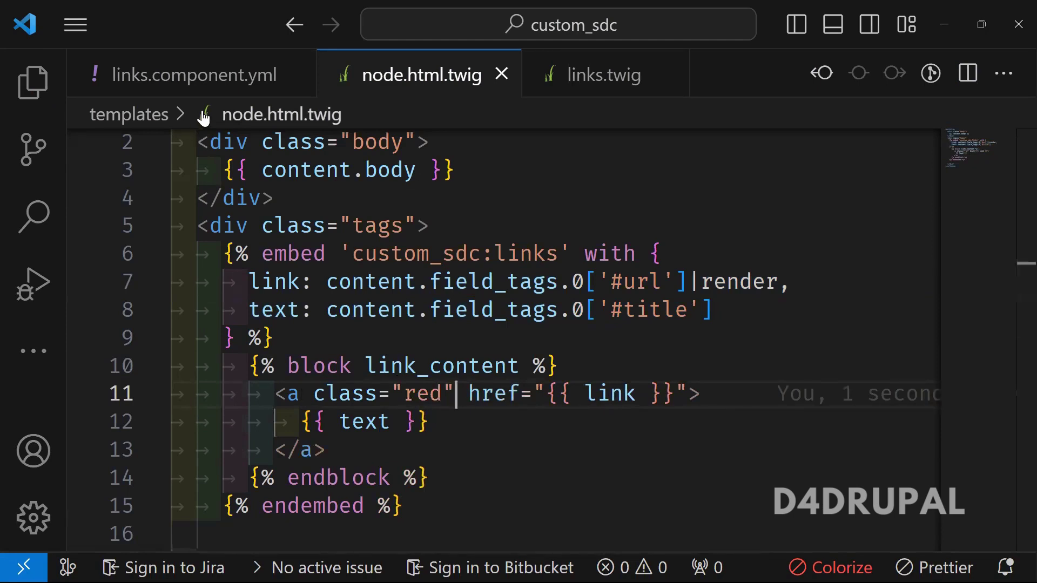
left_click(206, 81)
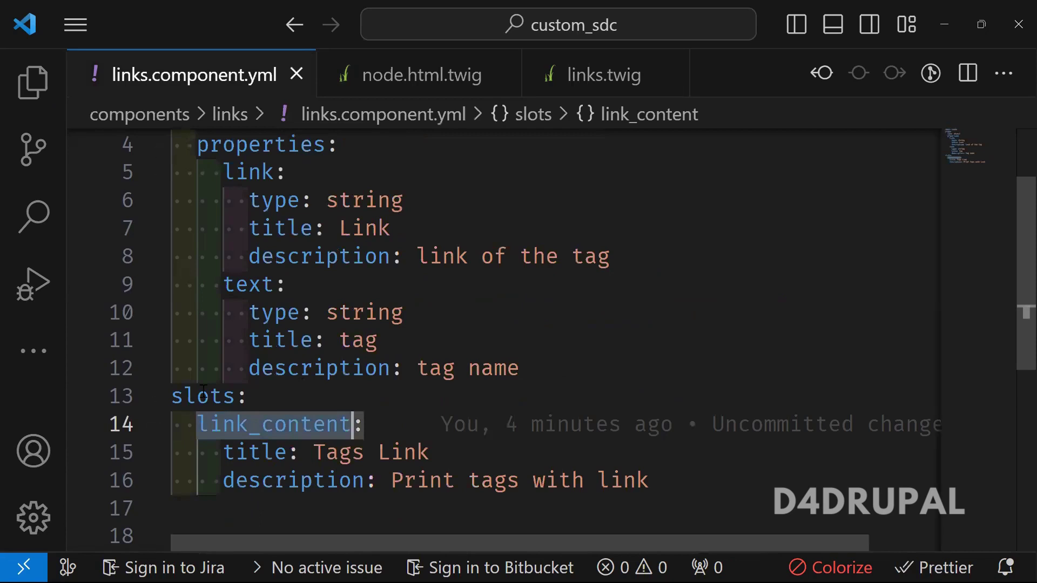
Review the slots section on lines 13-16 and the block override on lines 10-14
left_click_drag(171, 396, 213, 397)
left_click_drag(337, 432, 638, 481)
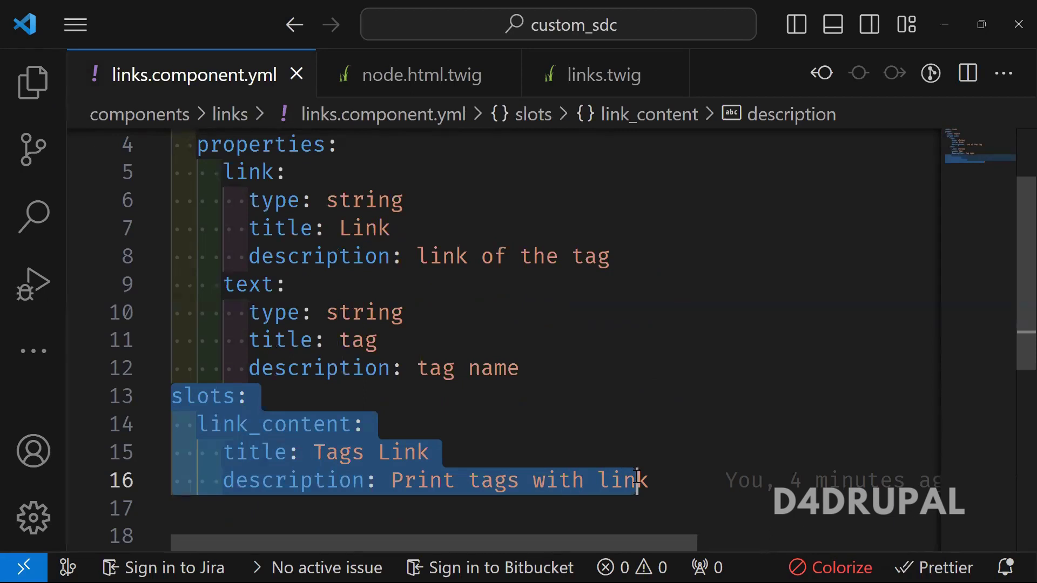
left_click(440, 74)
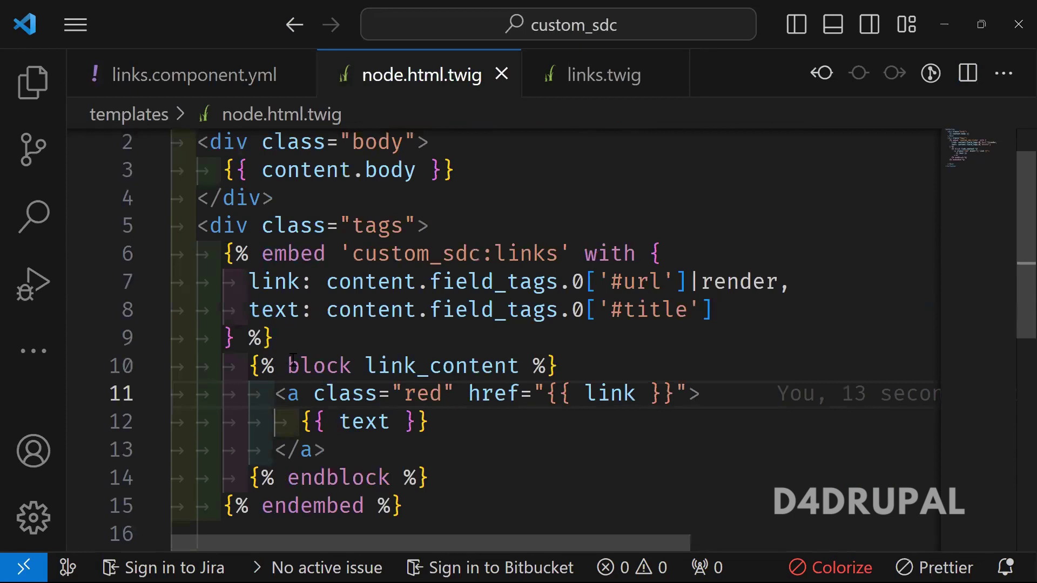
left_click_drag(288, 366, 441, 483)
left_click(442, 482)
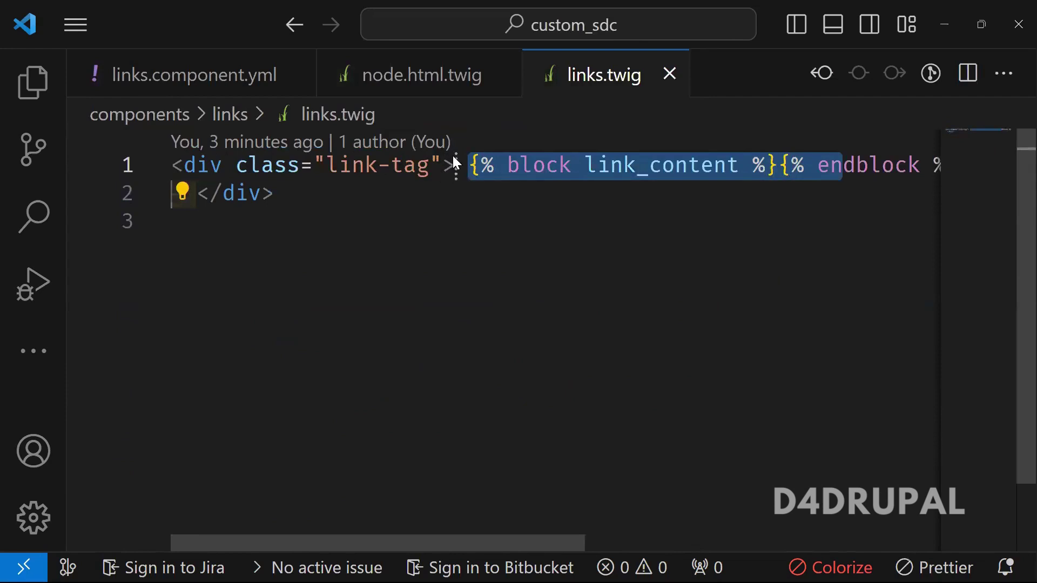
Select block on links.twig line 1 and save it, undoing the automatic reformatting
left_click(557, 190)
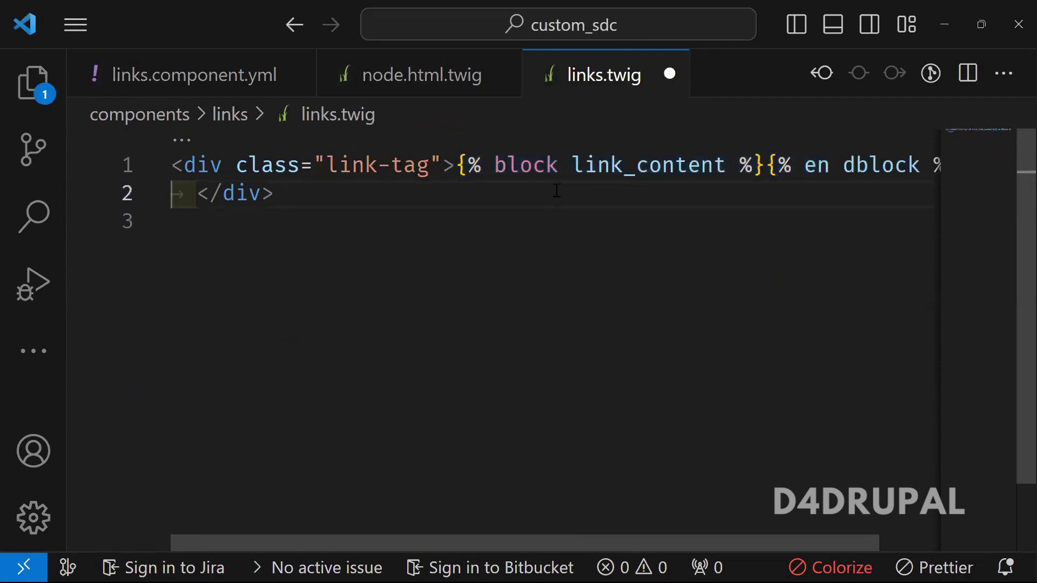
left_click(559, 164)
double_click(541, 165)
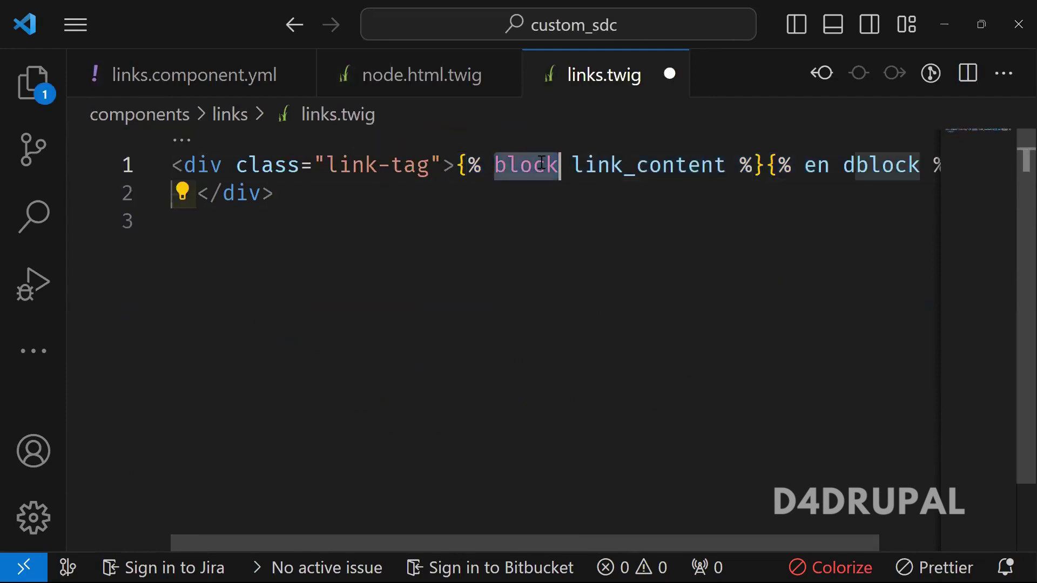
type("block")
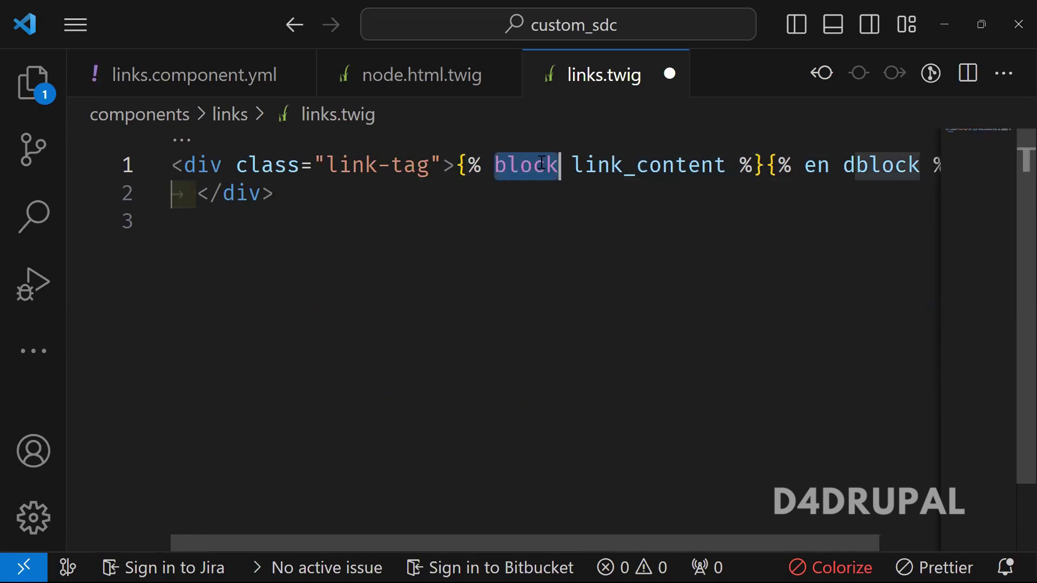
key("ctrl+s")
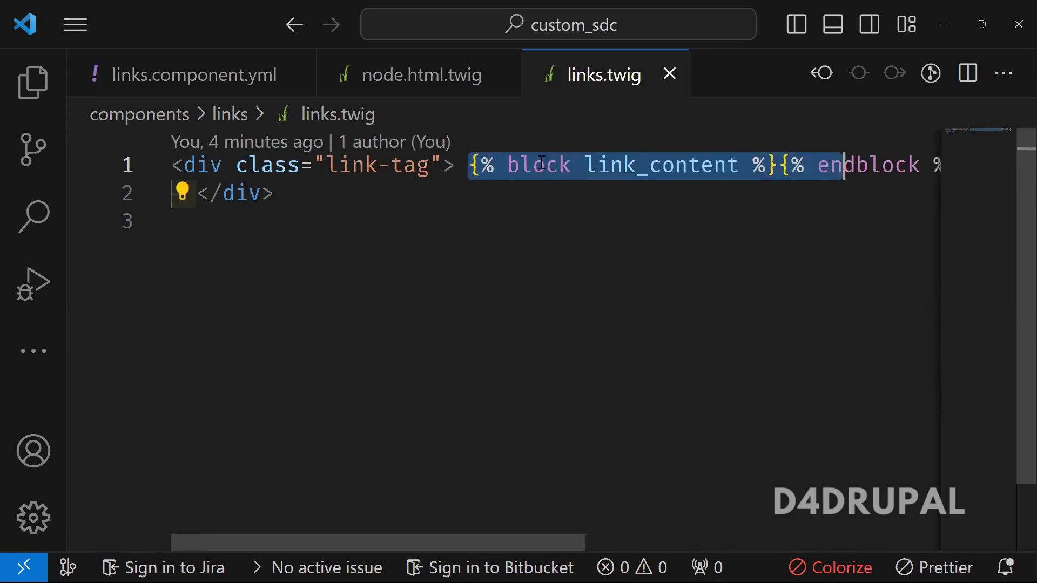
key("ctrl+z")
key("ctrl+s")
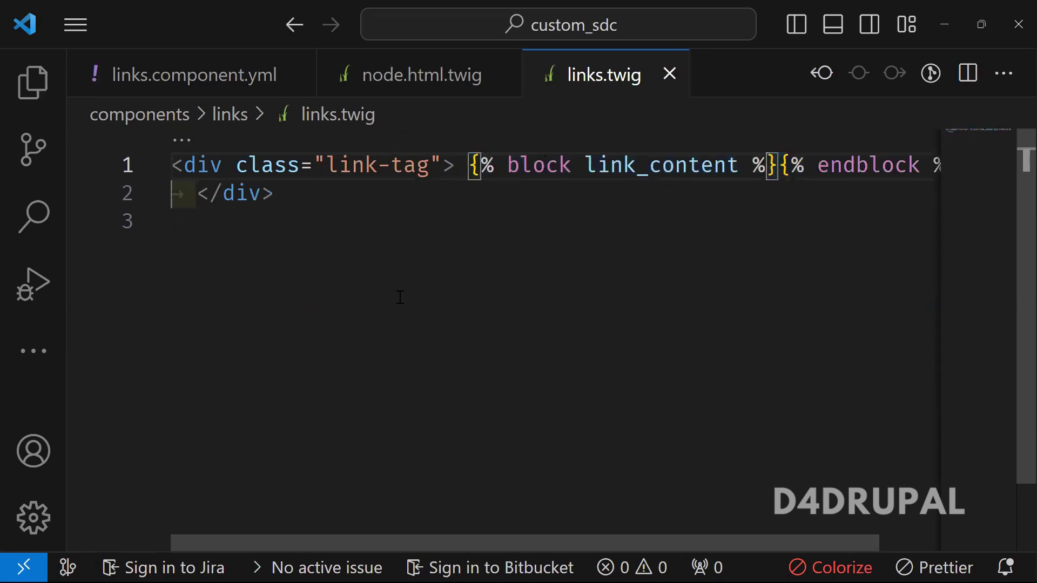
left_click(380, 351)
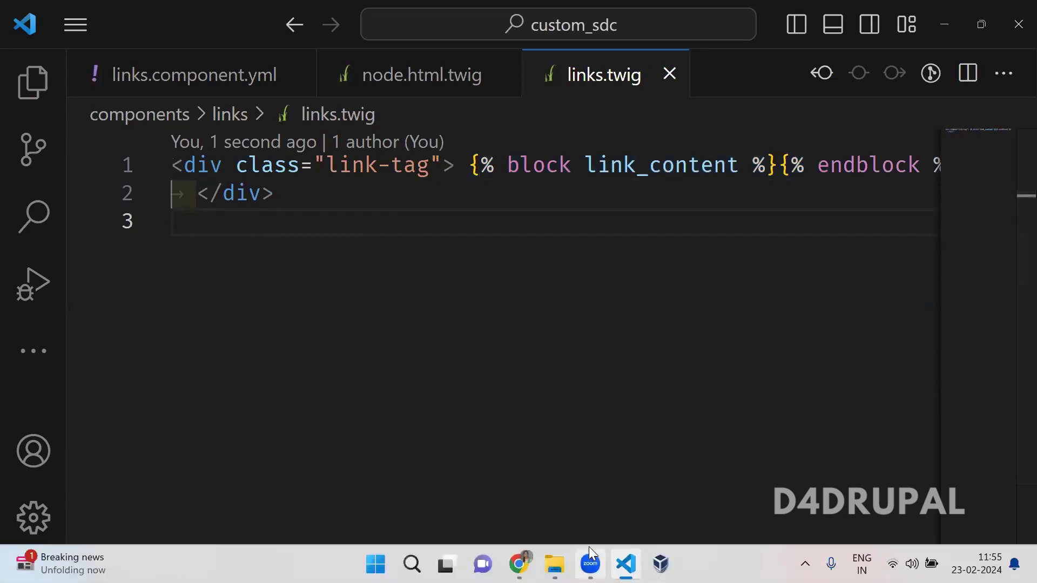
Flush all caches on the Article 1 Drupal page and inspect the tags div
left_click(519, 563)
left_click(51, 13)
mouse_move(19, 118)
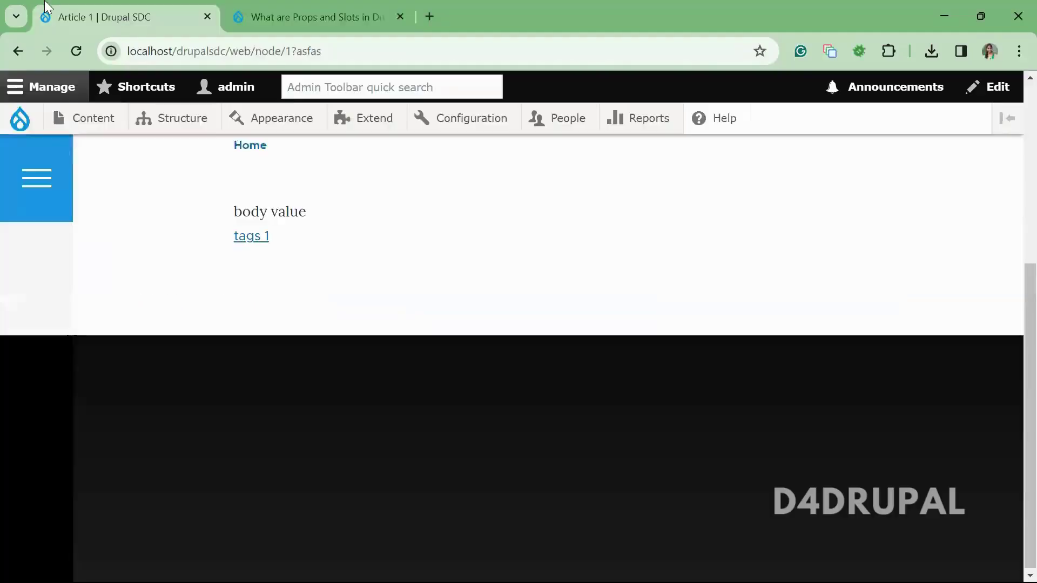
mouse_move(56, 183)
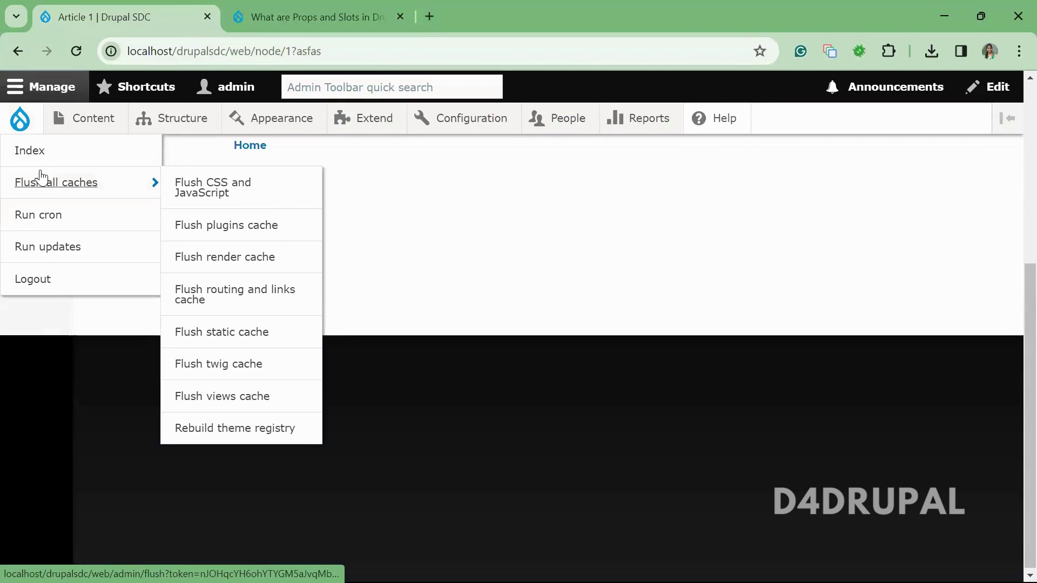
left_click(41, 177)
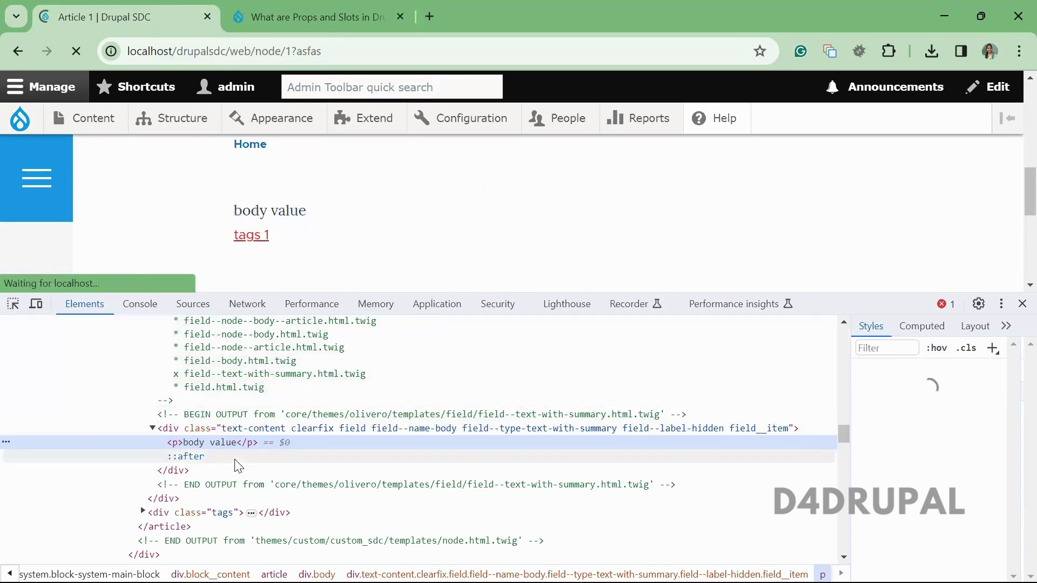
double_click(250, 512)
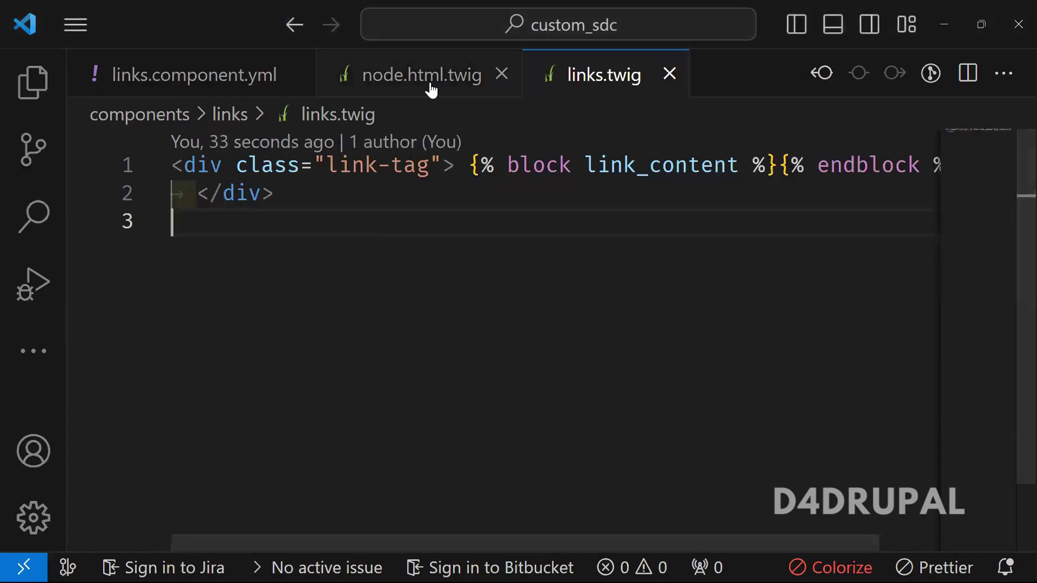
Match the tags div and link-tag wrapper to the rendered anchor with class red
left_click(431, 89)
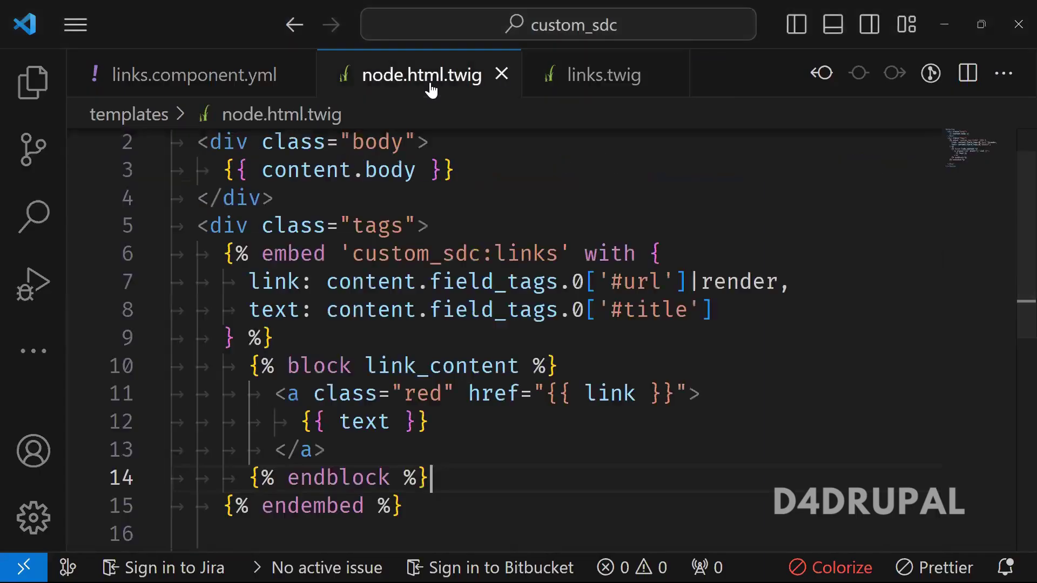
left_click_drag(429, 226, 236, 227)
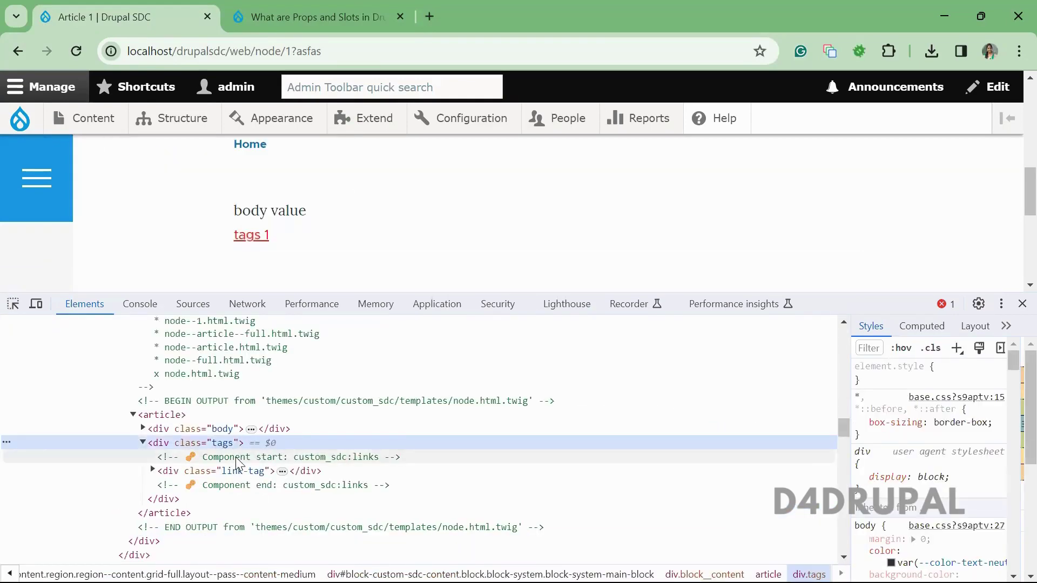
left_click(237, 459)
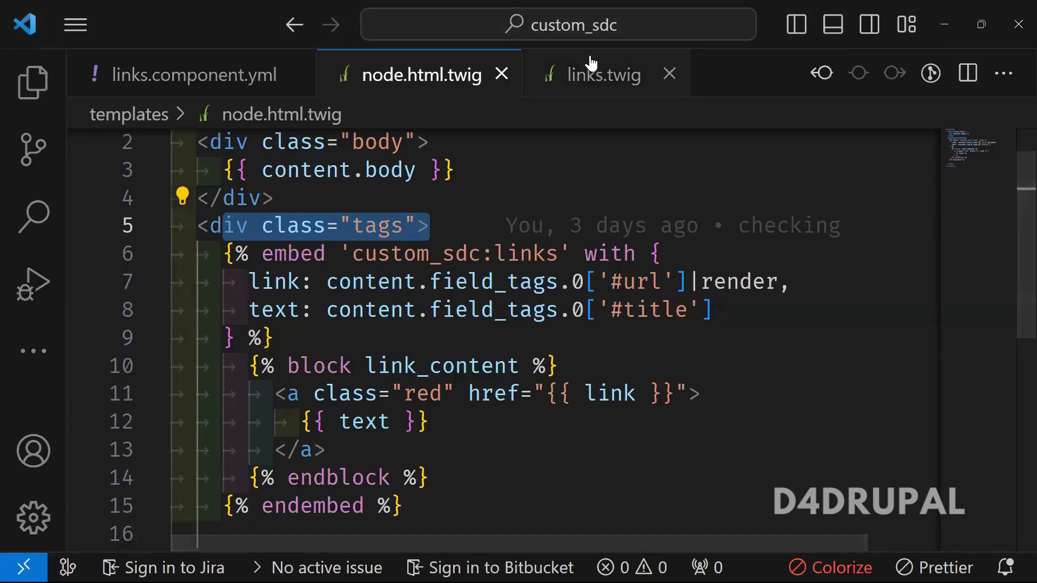
left_click(566, 74)
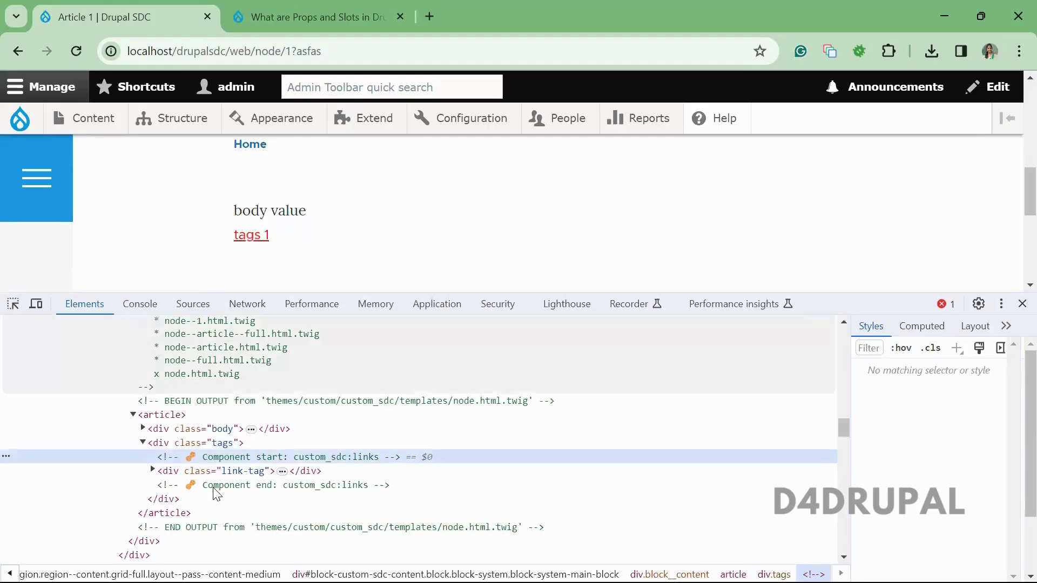
left_click(226, 473)
left_click(153, 469)
left_click(291, 482)
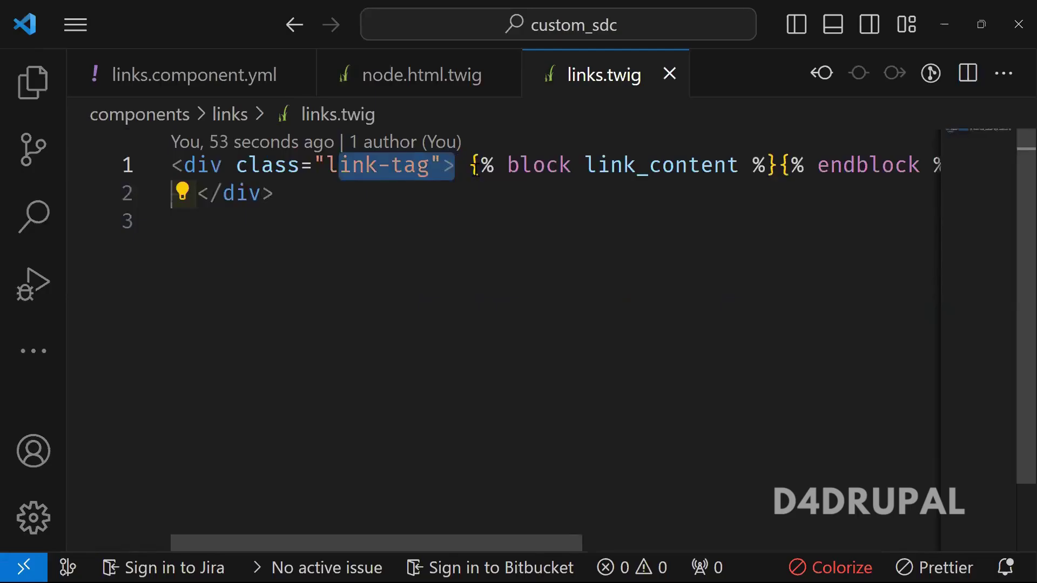
Highlight links.twig's link_content block, then the red anchor markup on node.html.twig lines 11-13
key("Right")
key("Right")
key("Right")
key("ctrl+shift+Right")
key("ctrl+shift+Right")
key("ctrl+shift+Right")
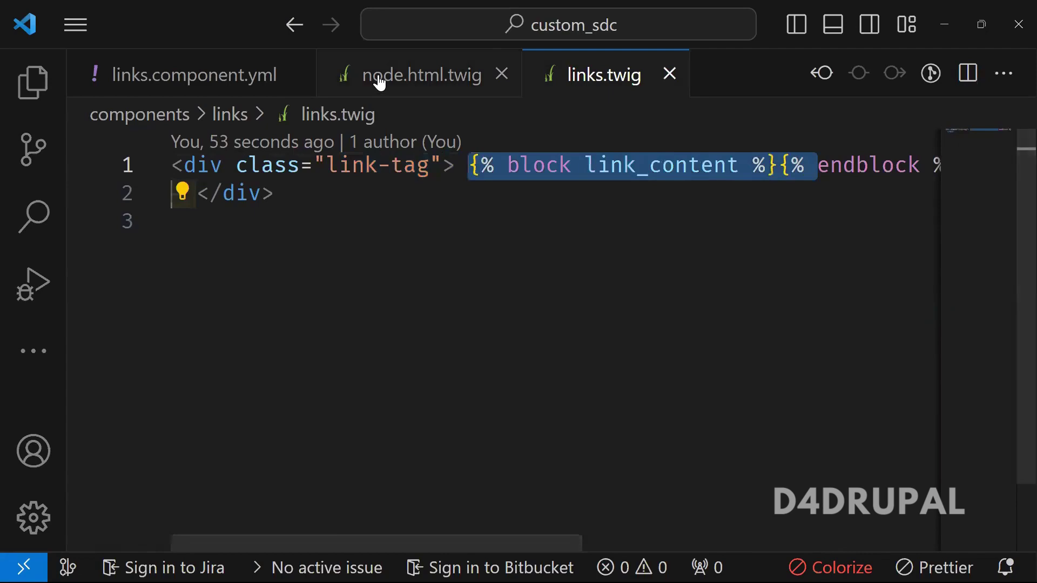
left_click(378, 76)
left_click_drag(274, 394, 346, 448)
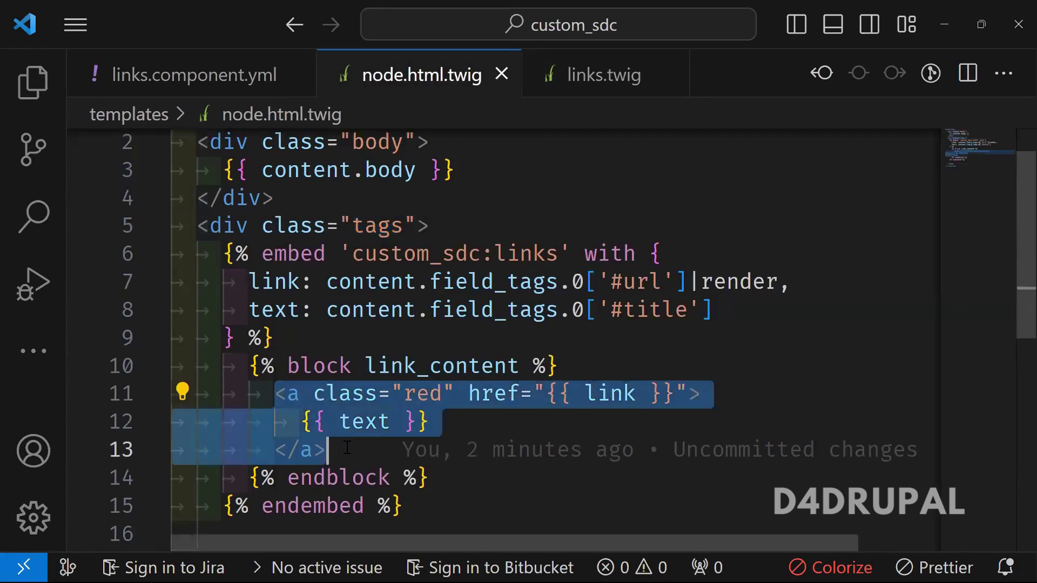